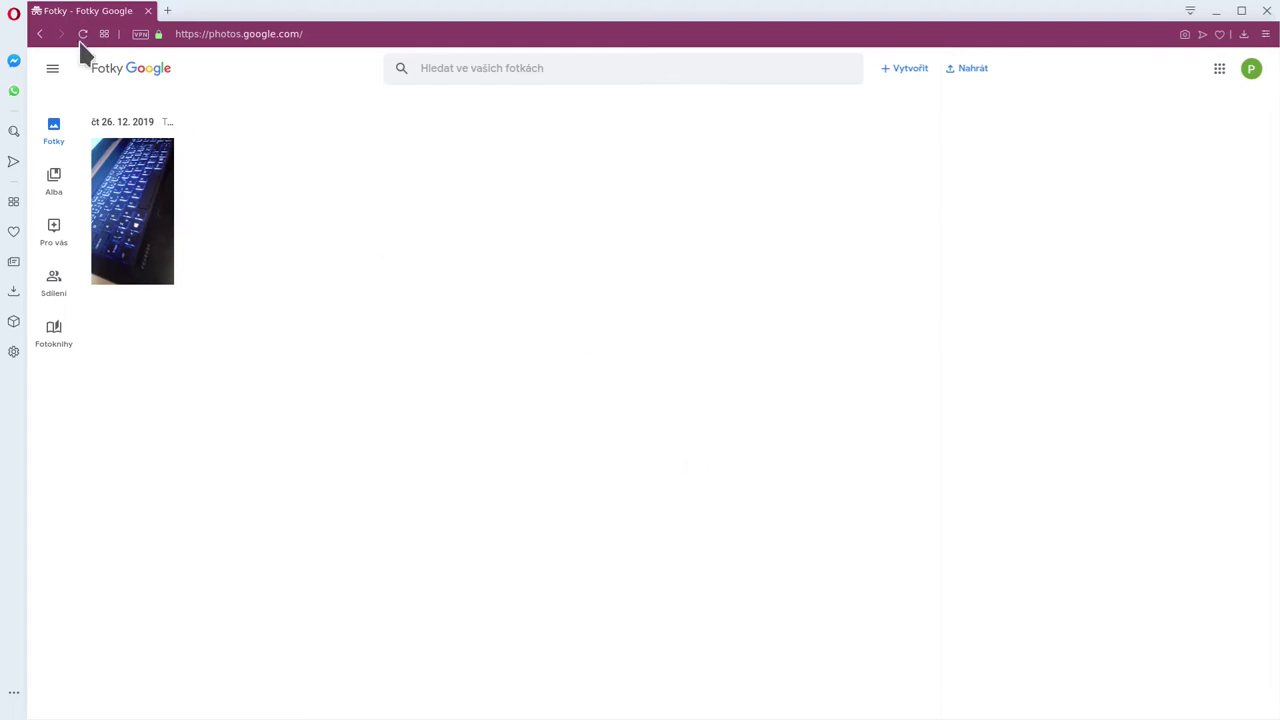
left_click(966, 74)
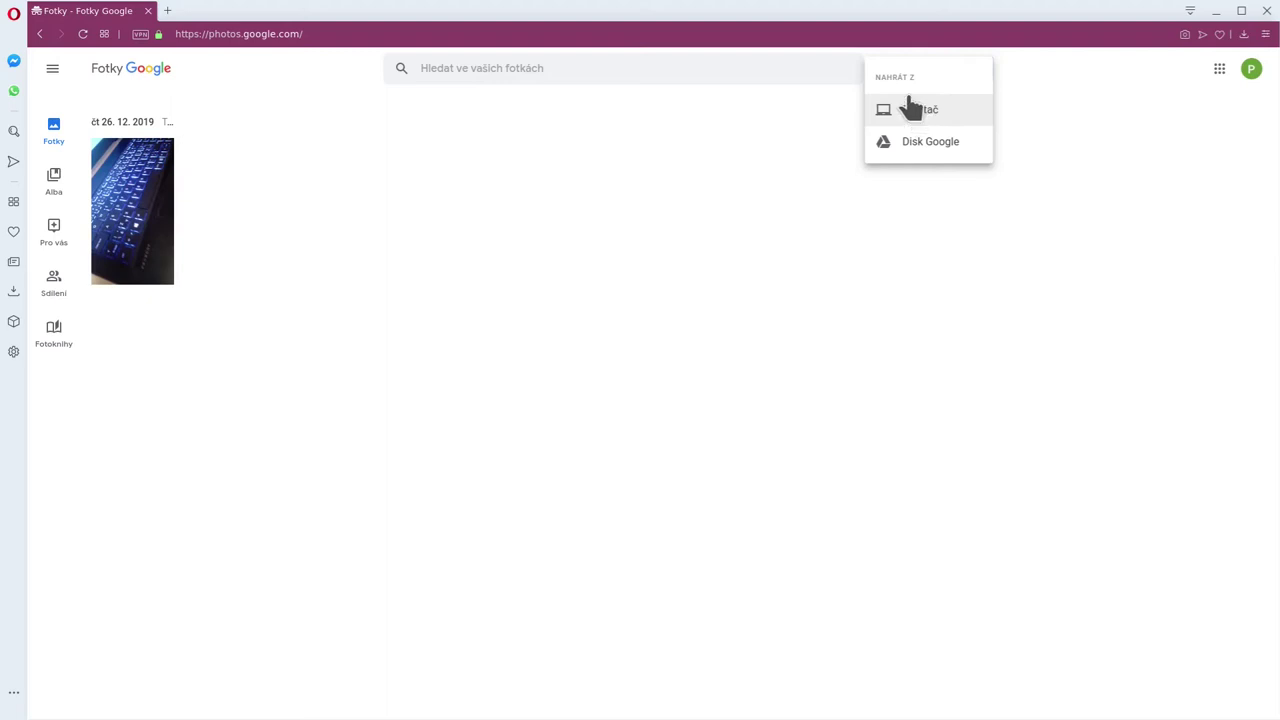
left_click(917, 112)
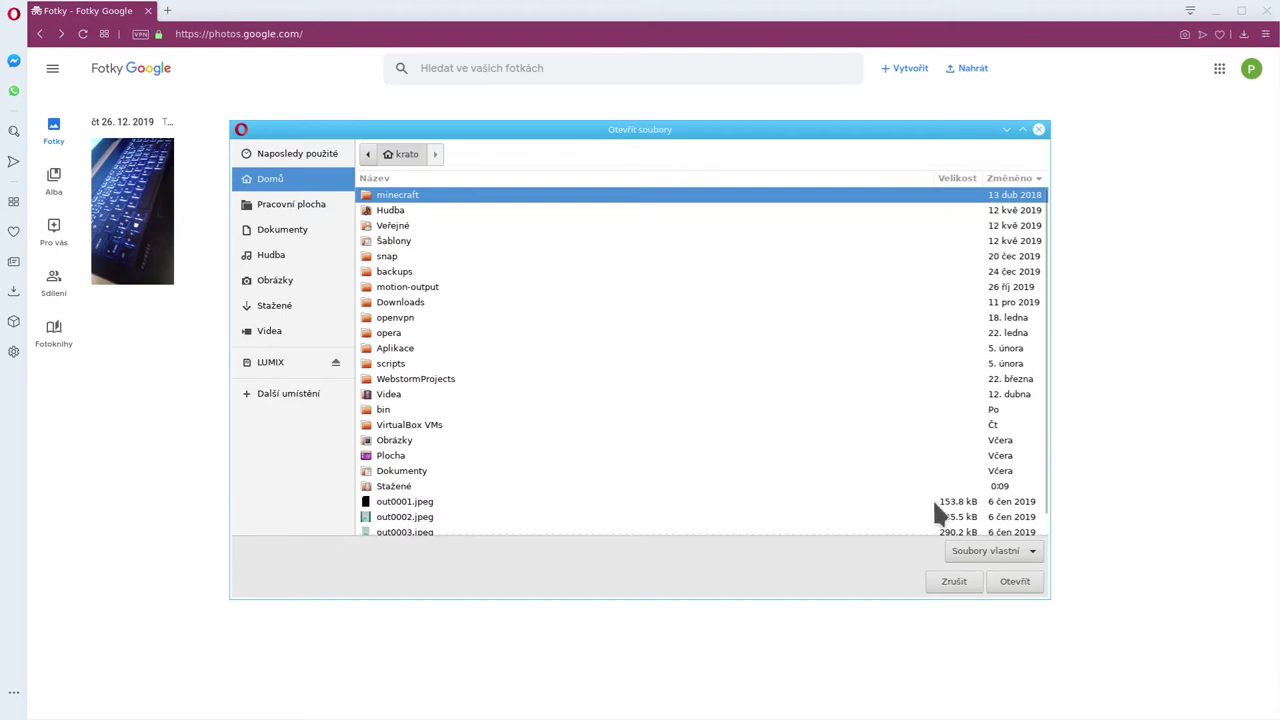
left_click(972, 581)
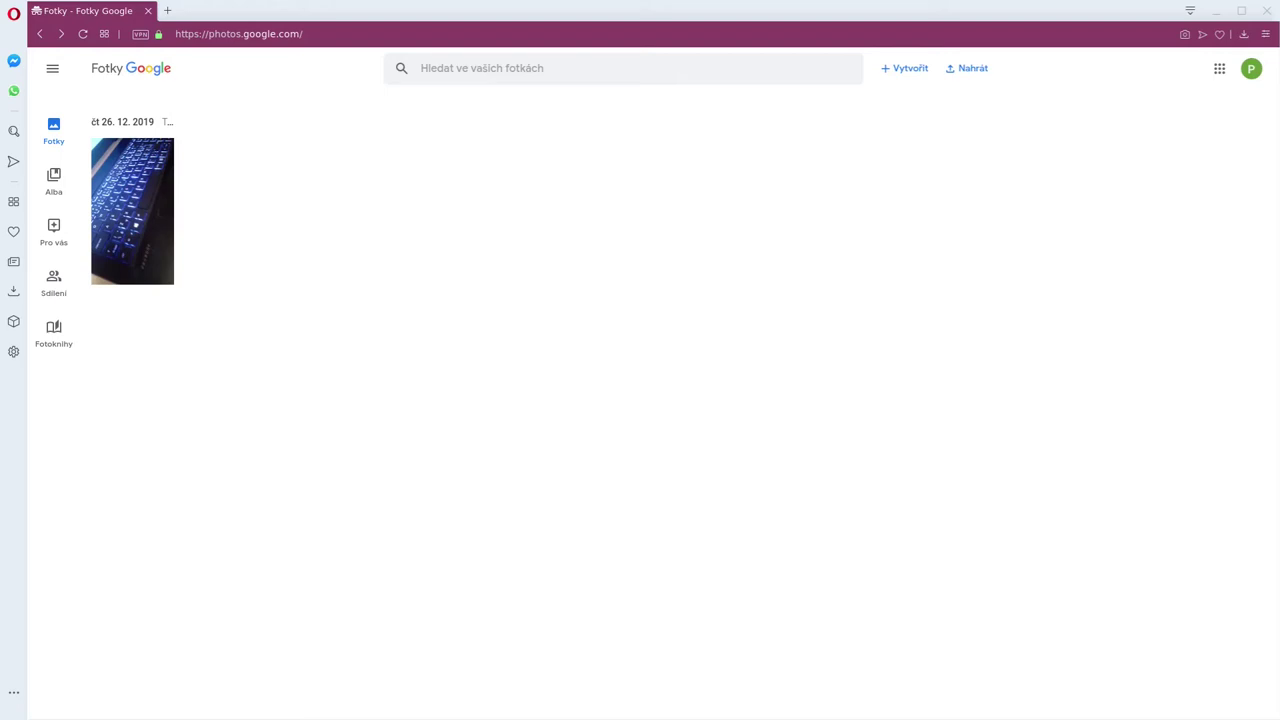
Upload the moon photos from the computer to the library in high quality with free unlimited storage, including P1138007.JPG.
left_click_drag(1052, 418, 646, 294)
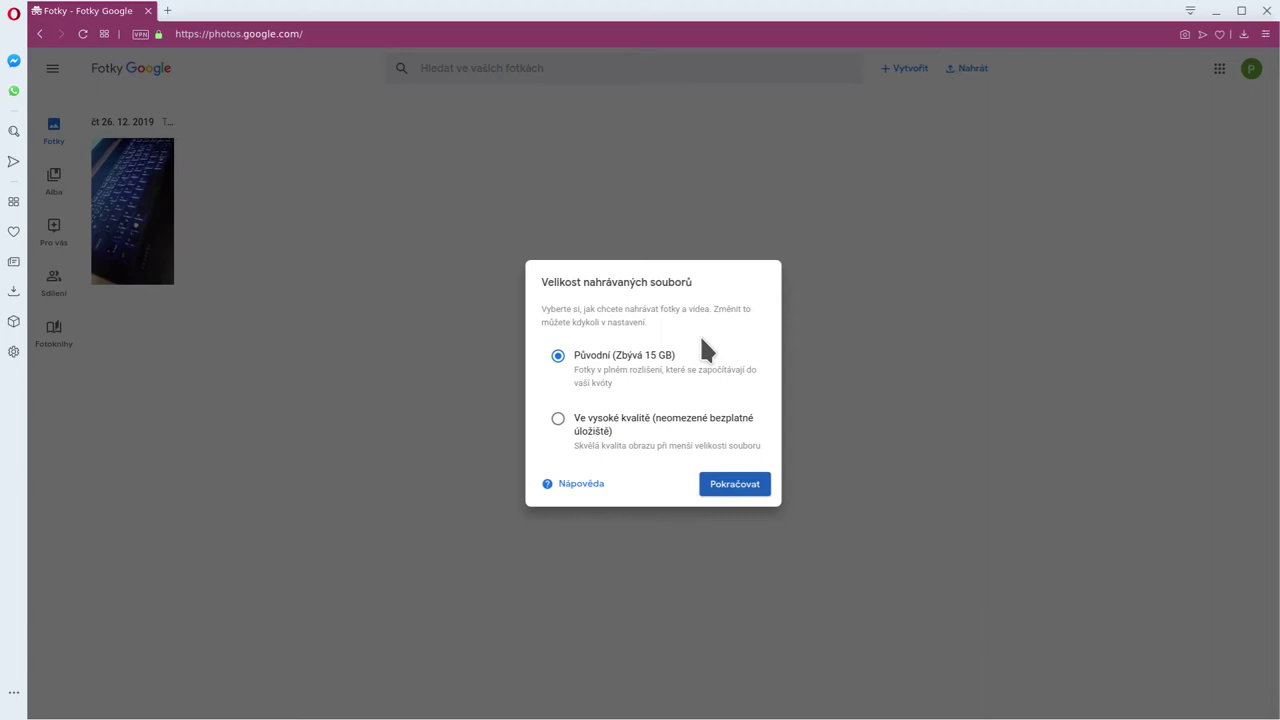
left_click(634, 417)
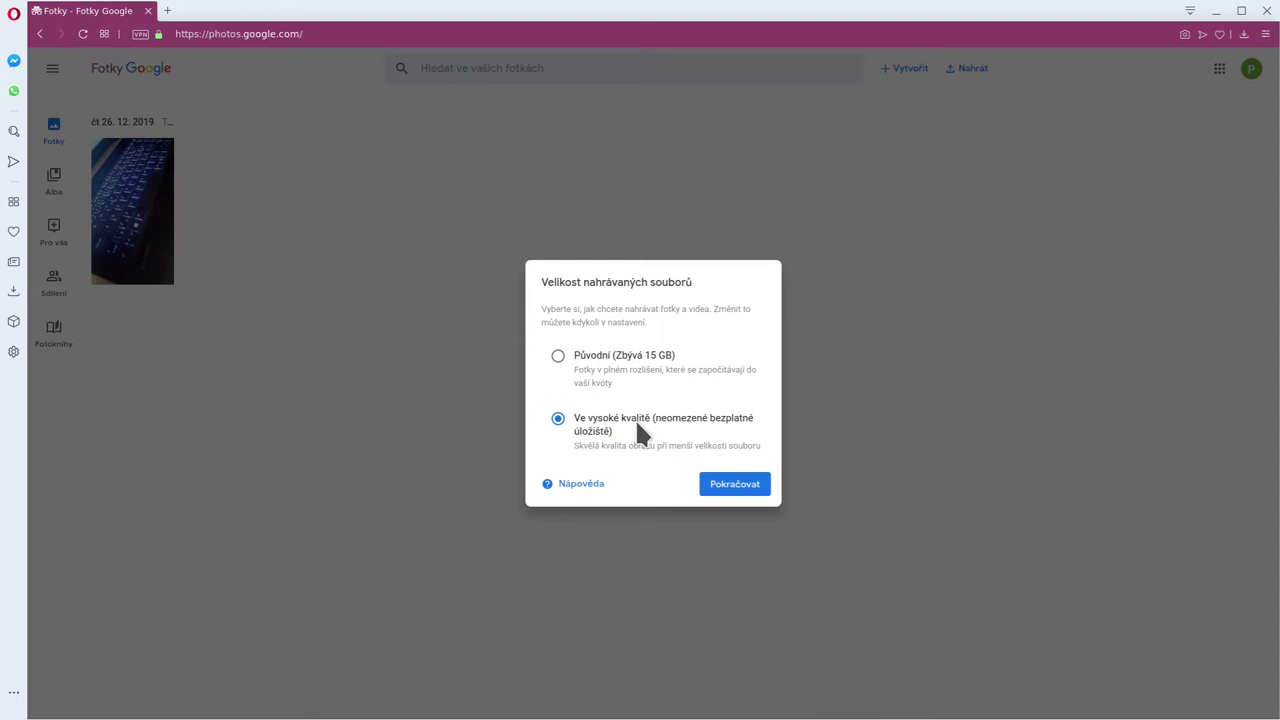
left_click(605, 423)
left_click(722, 486)
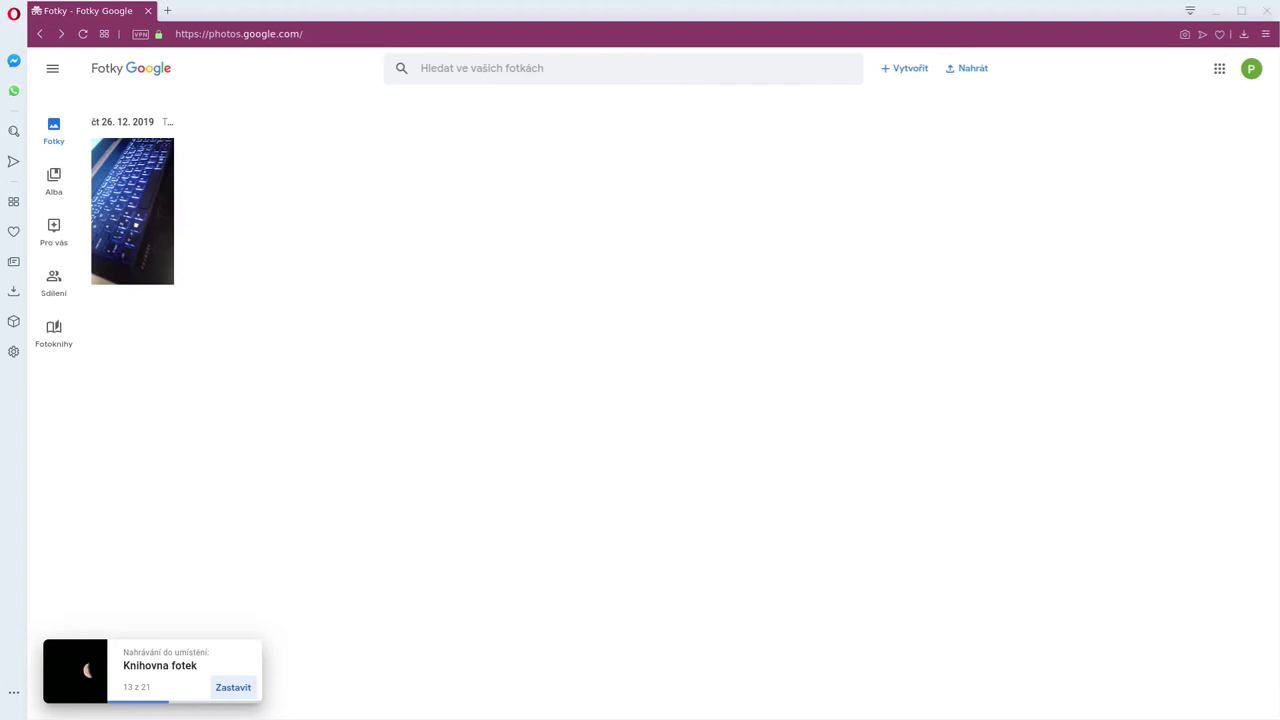
left_click_drag(1279, 450, 855, 440)
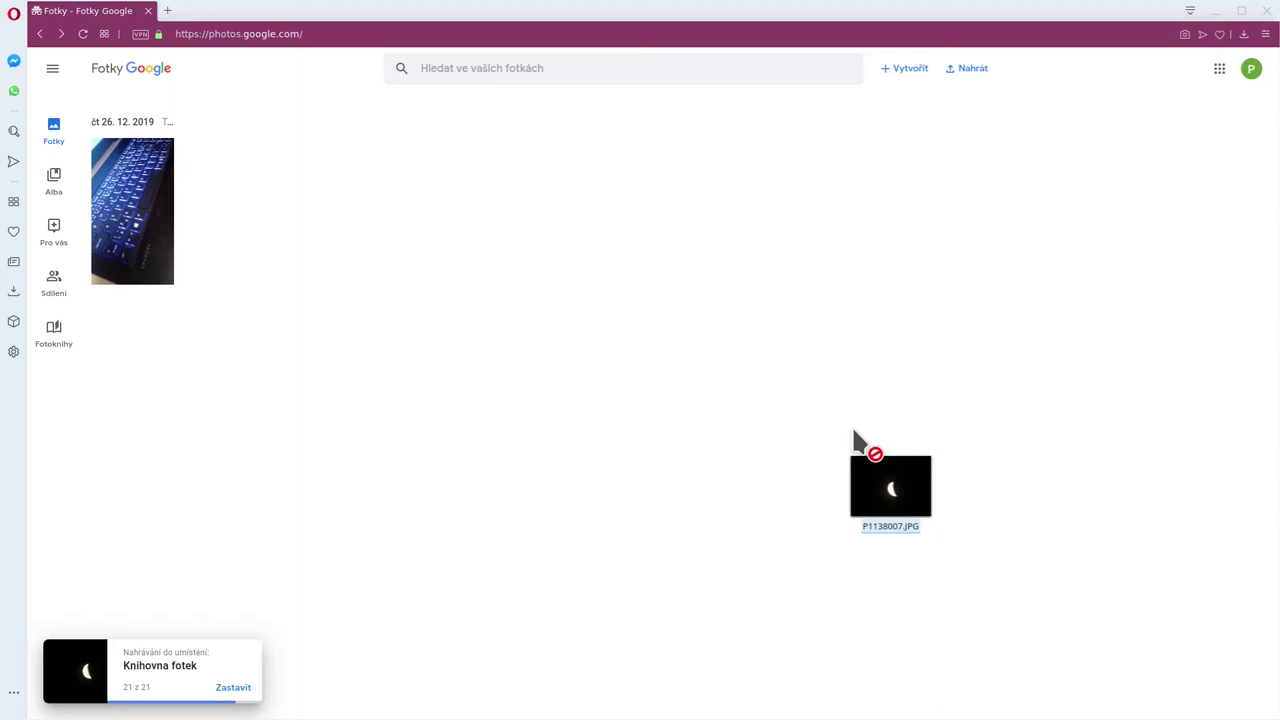
left_click_drag(855, 440, 134, 674)
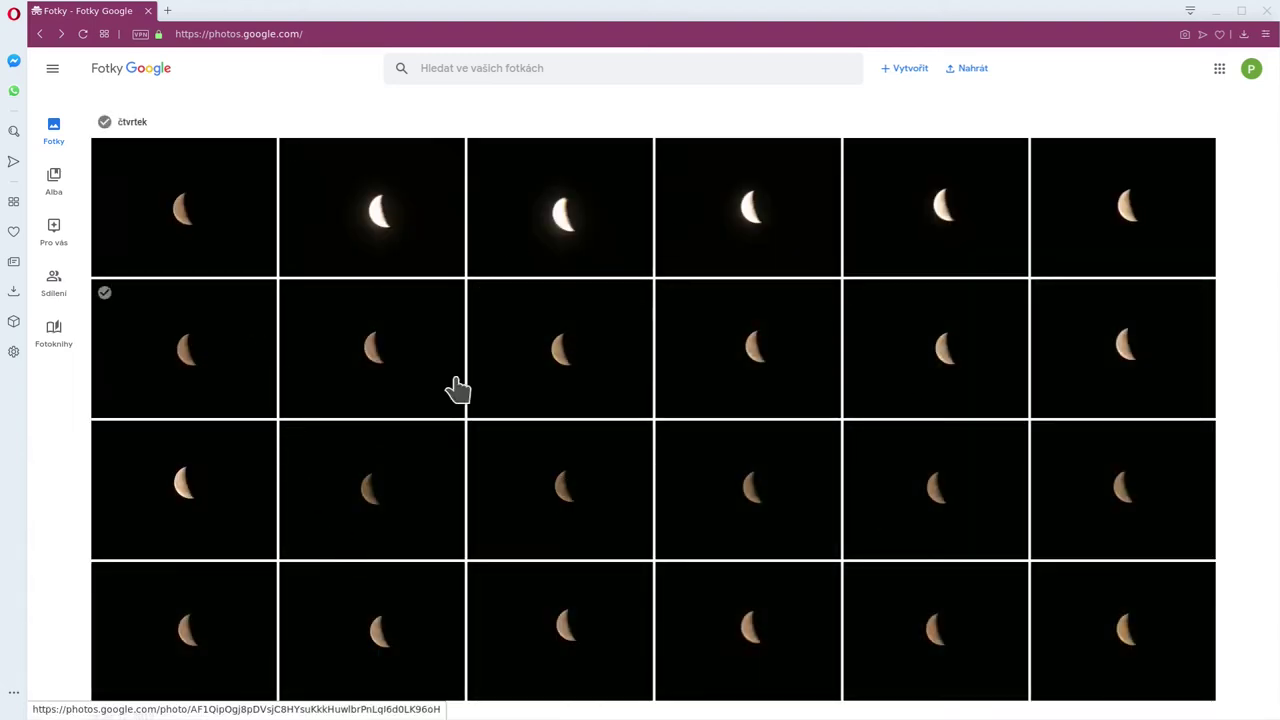
Review the uploaded moon photos and select all photos dated Thursday (čtvrtek).
scroll(775, 497, "down", 2)
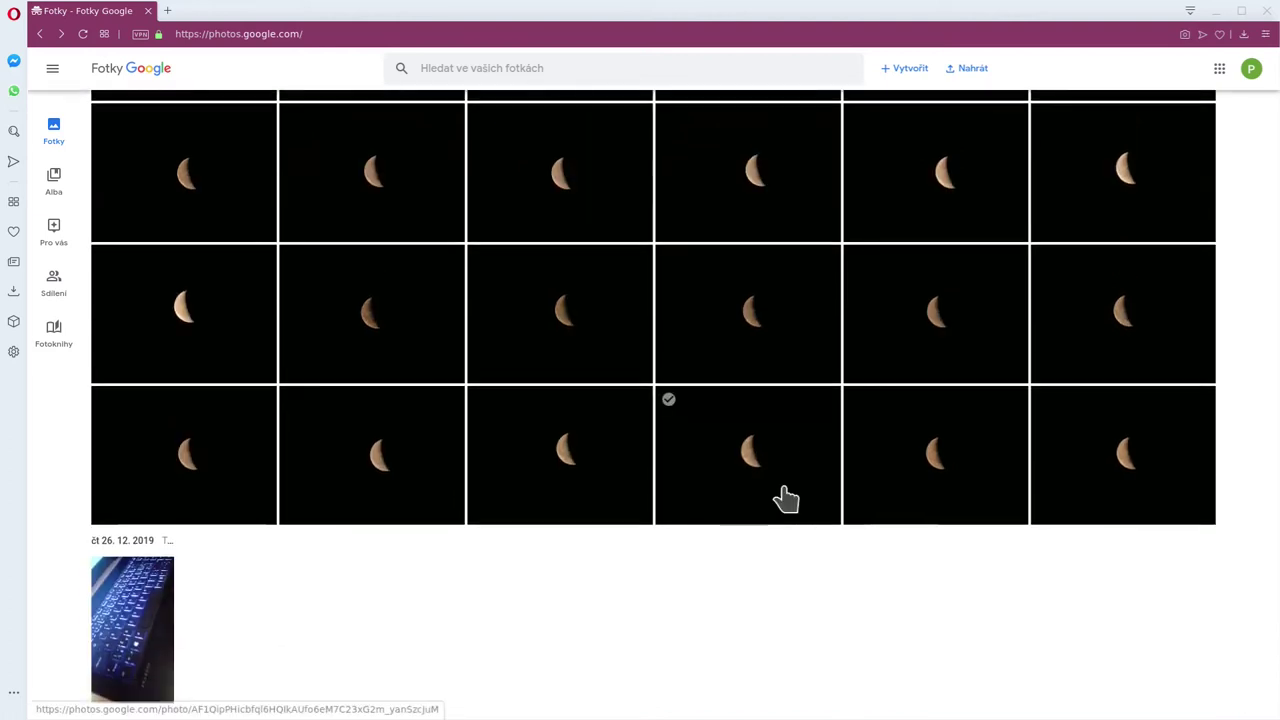
scroll(548, 615, "up", 2)
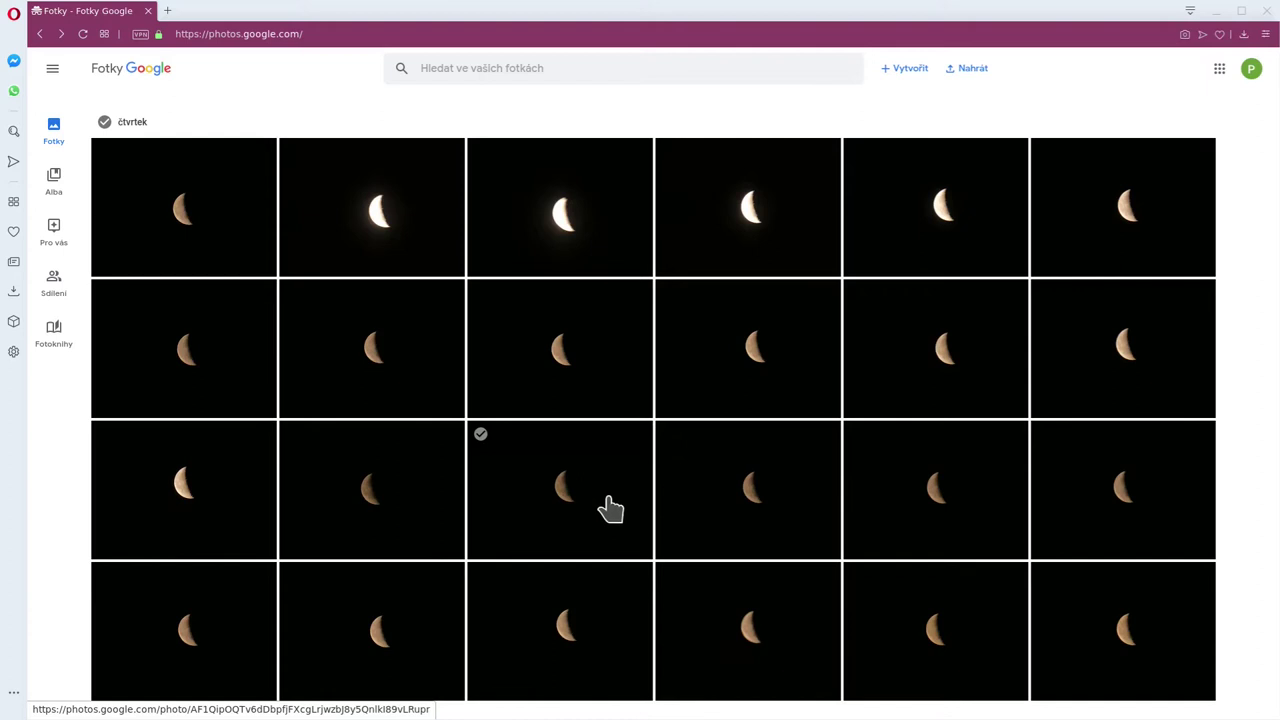
scroll(486, 425, "down", 2)
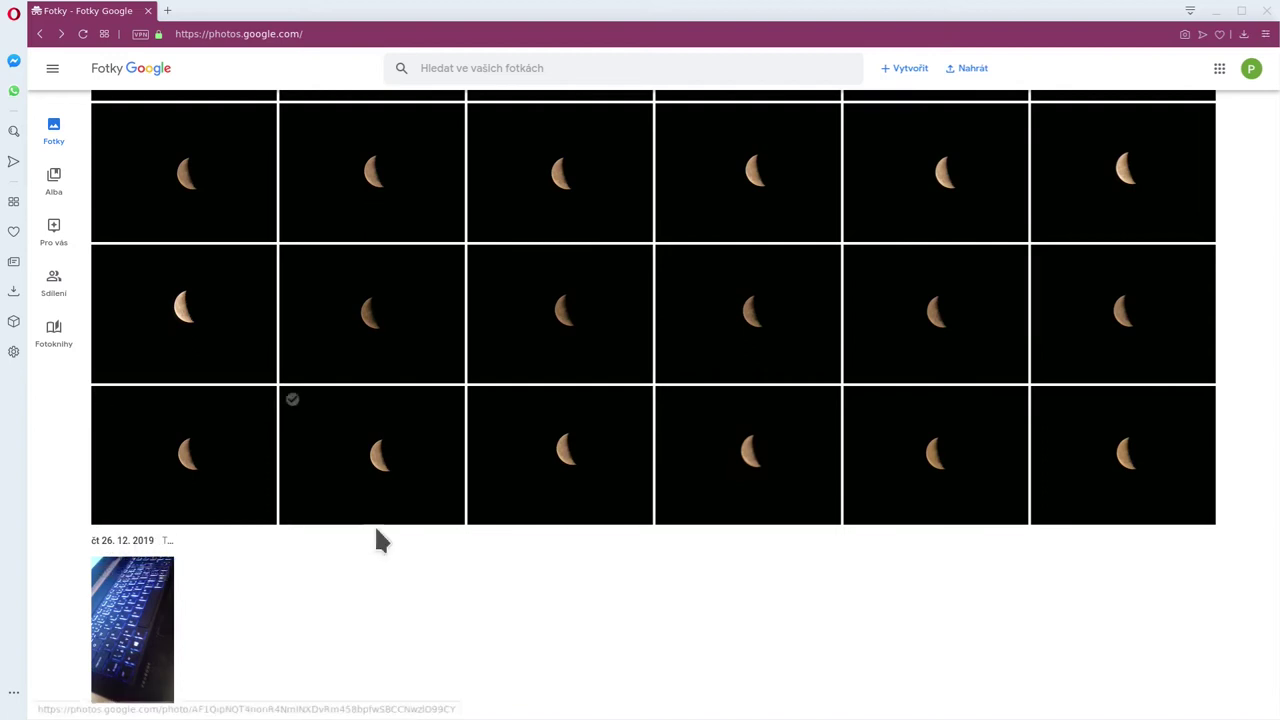
scroll(378, 540, "up", 2)
left_click(104, 122)
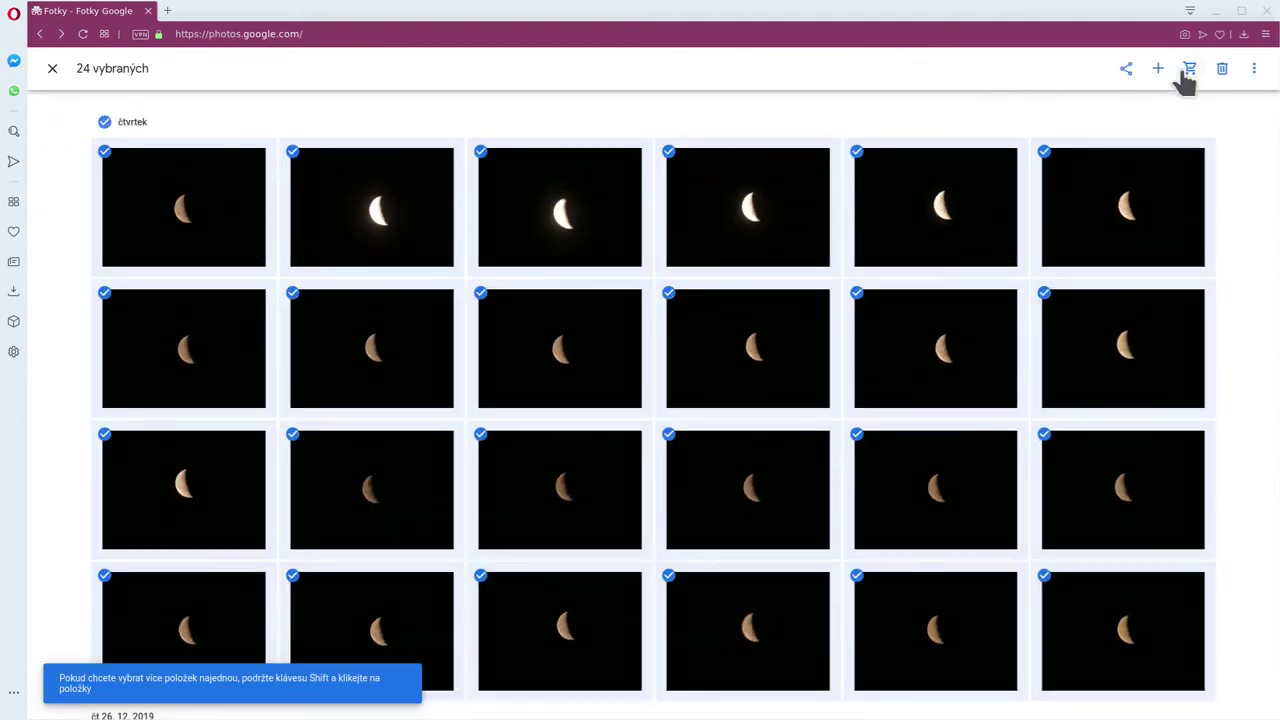
Create a new album from the selected photos and title it "Moon - all".
left_click(1158, 72)
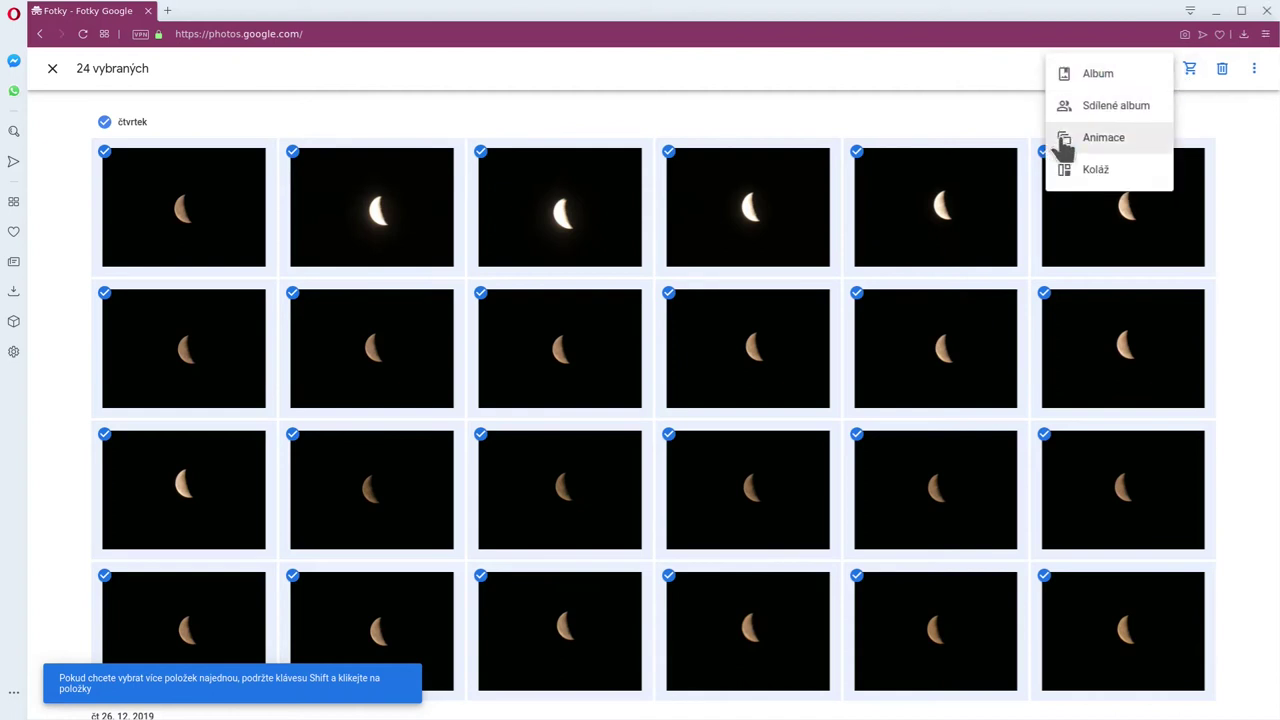
left_click(1112, 76)
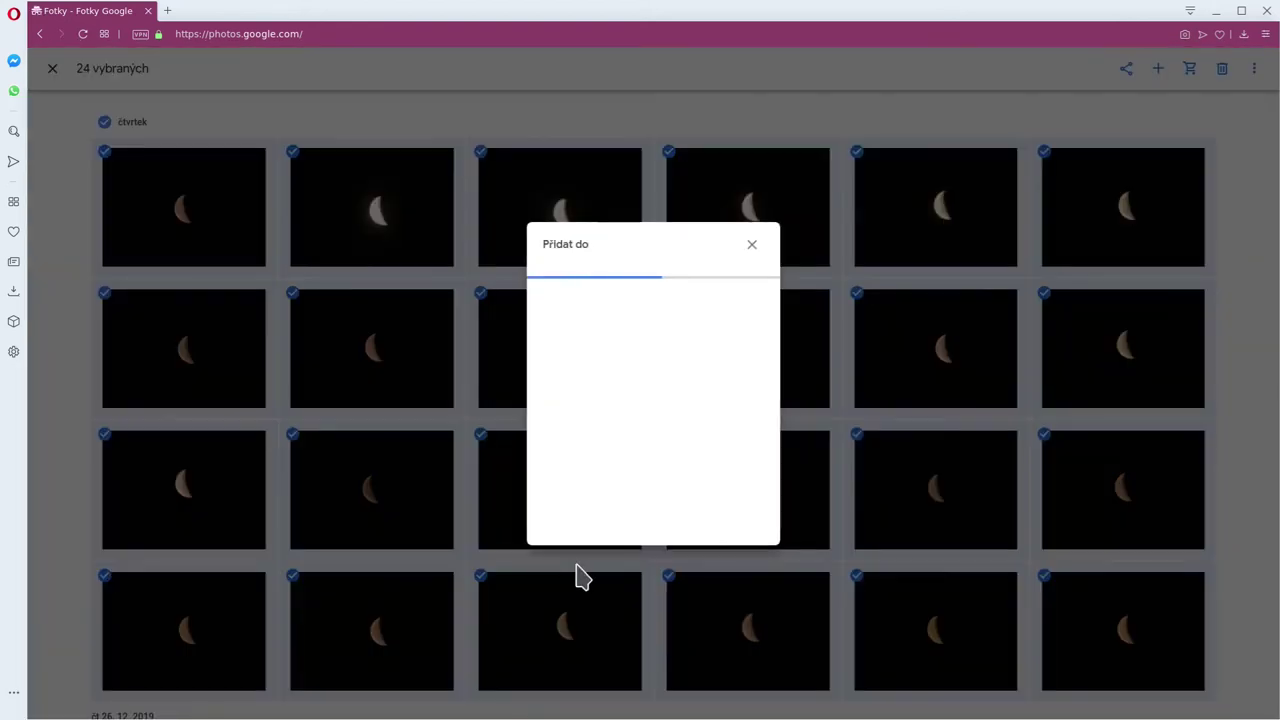
left_click(604, 294)
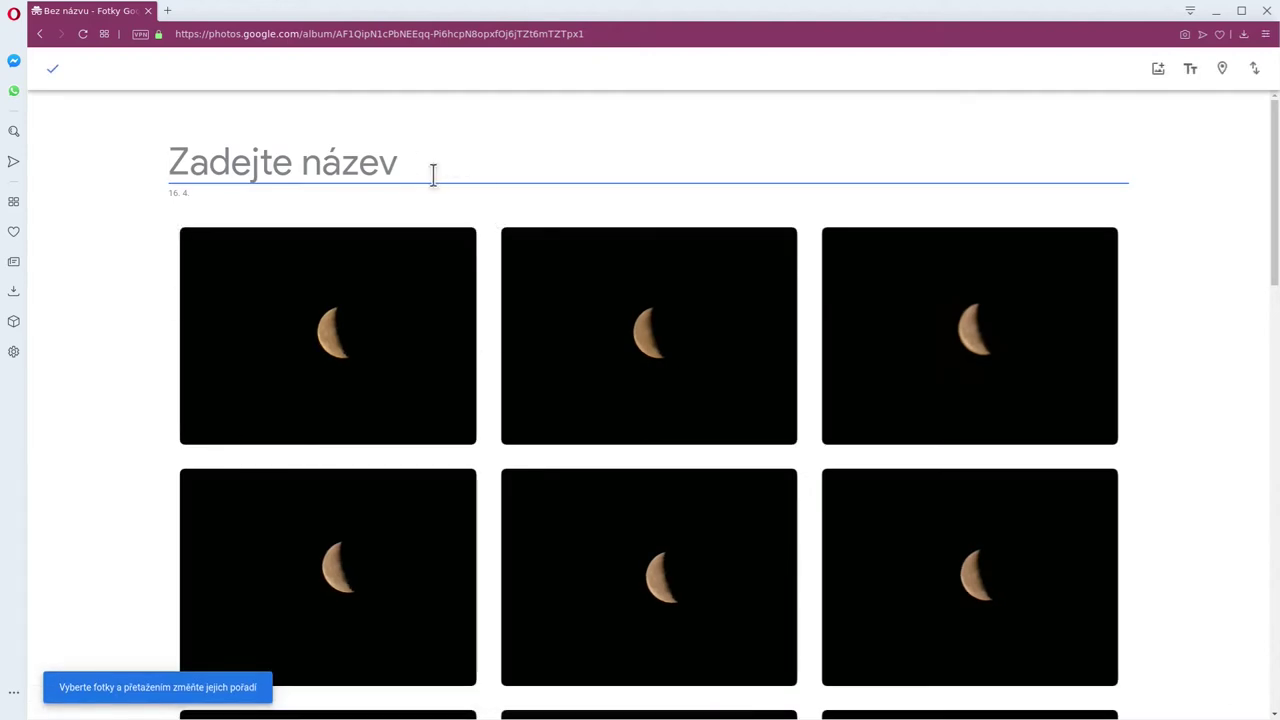
type("Moon")
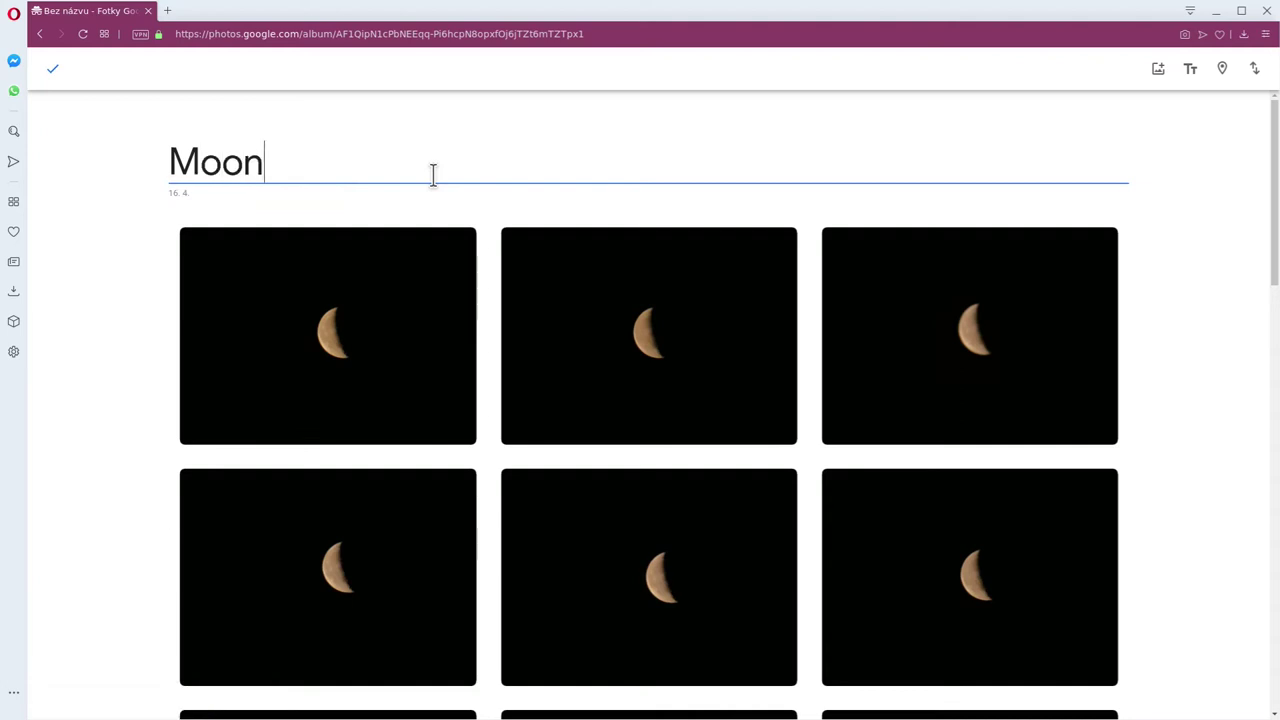
type(" - all")
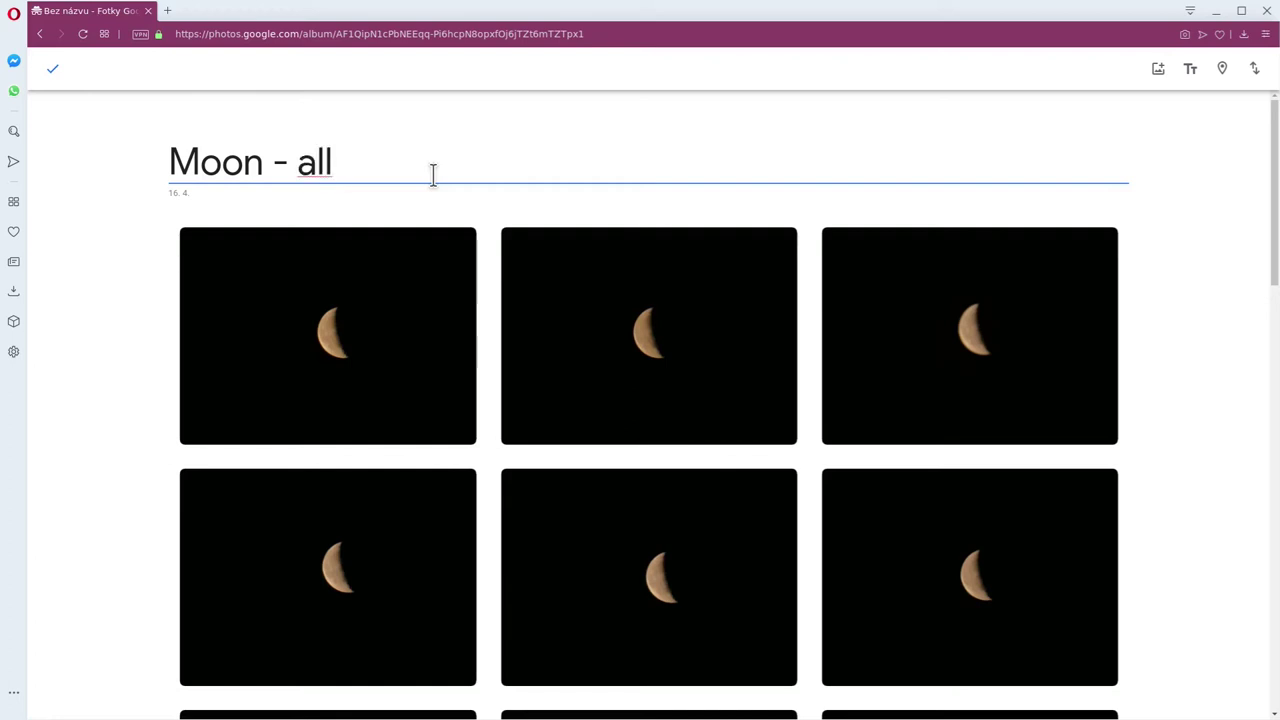
type("photos &")
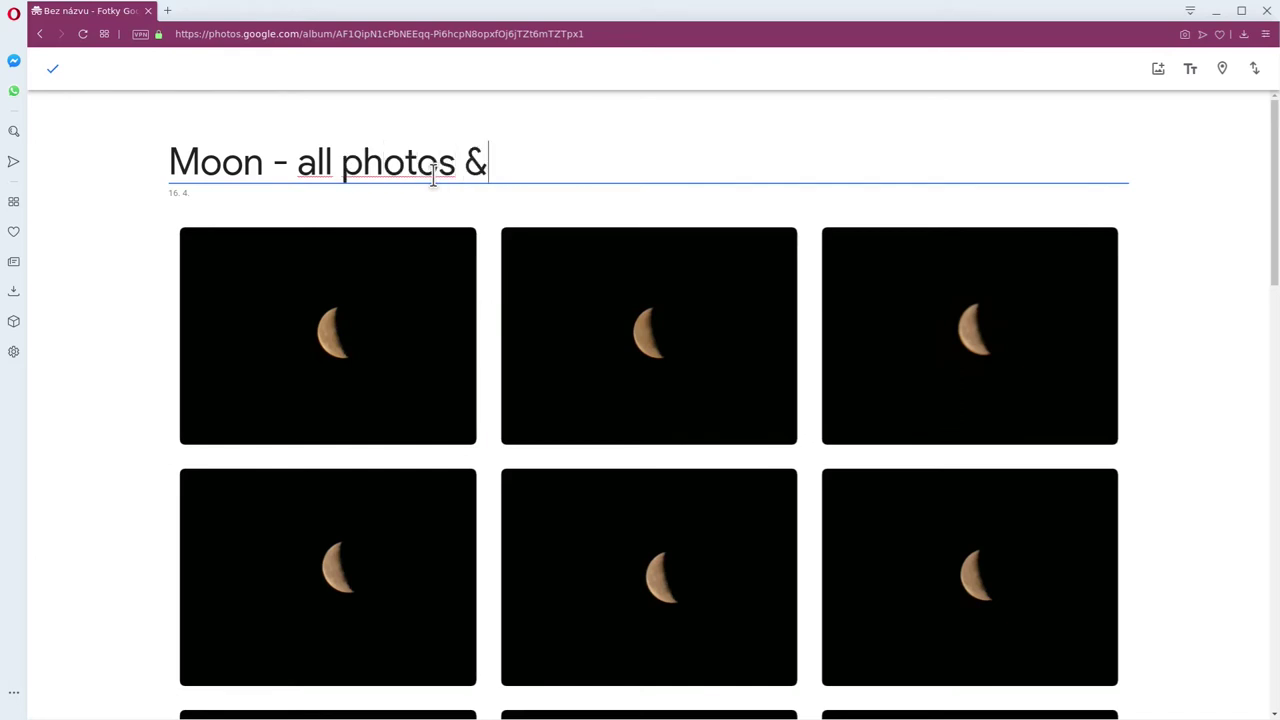
type(" video")
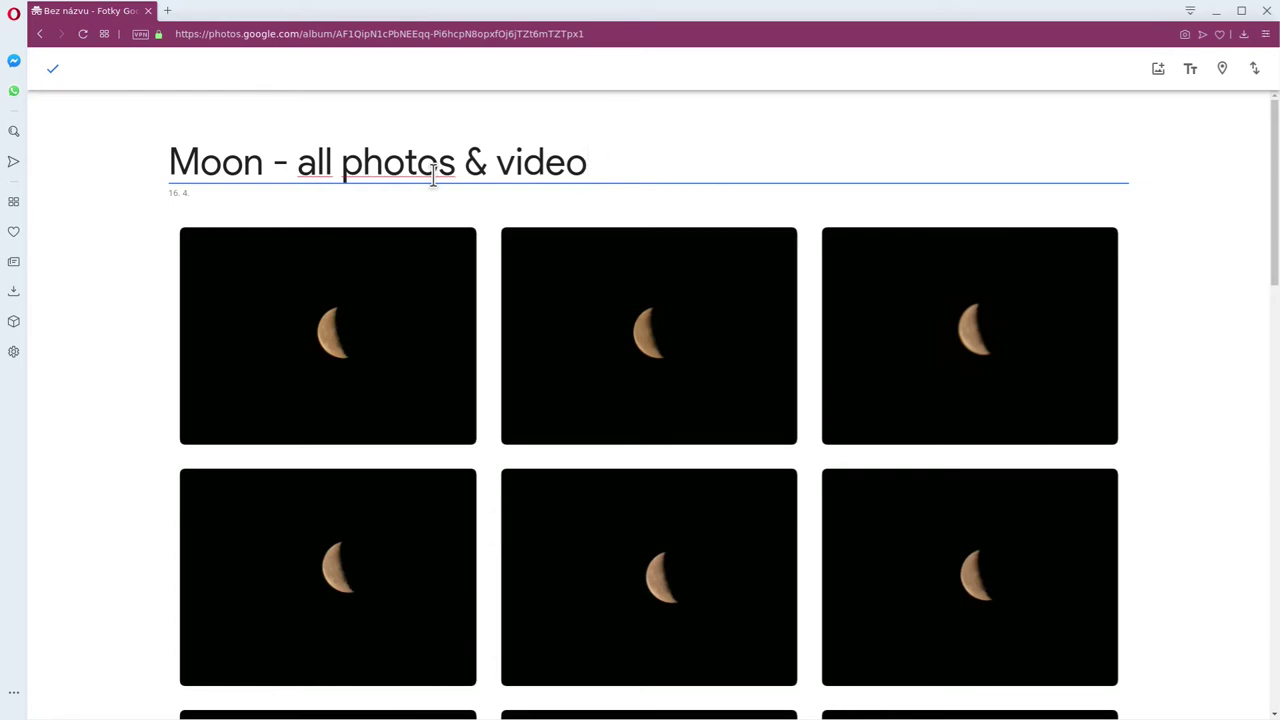
key("ctrl+shift+Left")
key("ctrl+shift+Left")
key("ctrl+shift+Left")
key("ctrl+shift+Left")
key("ctrl+shift+Right")
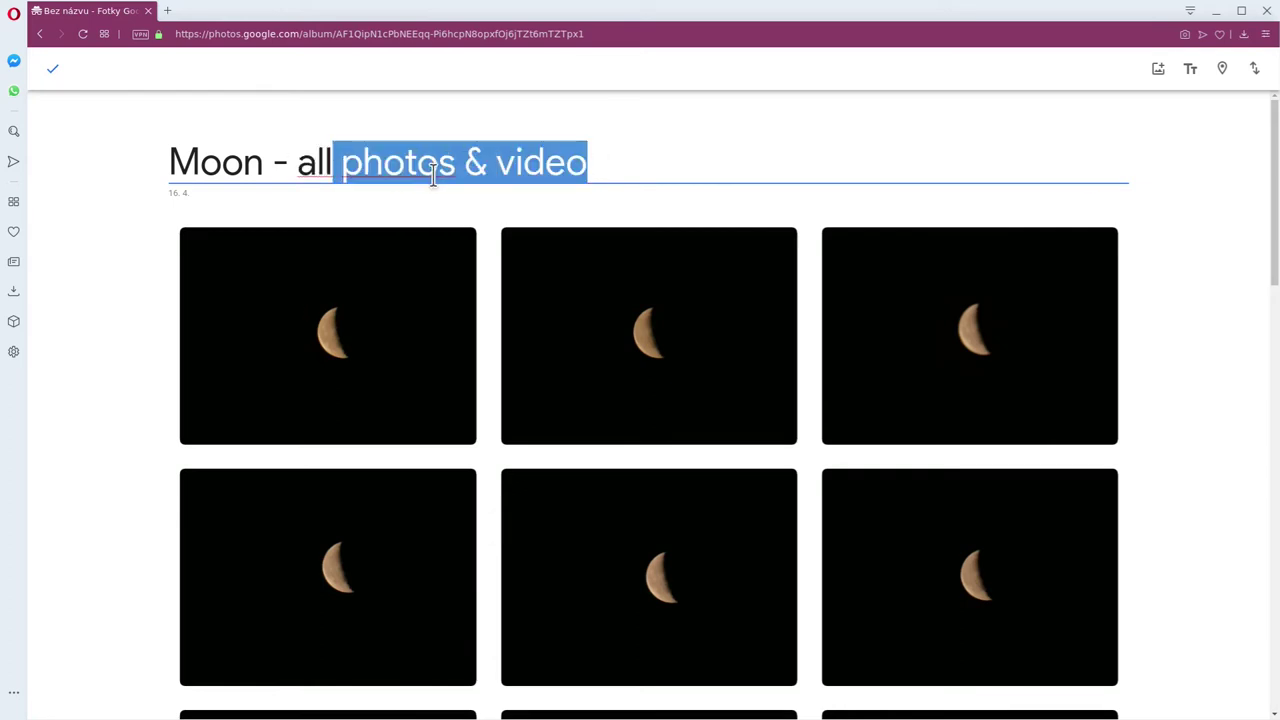
key("BackSpace")
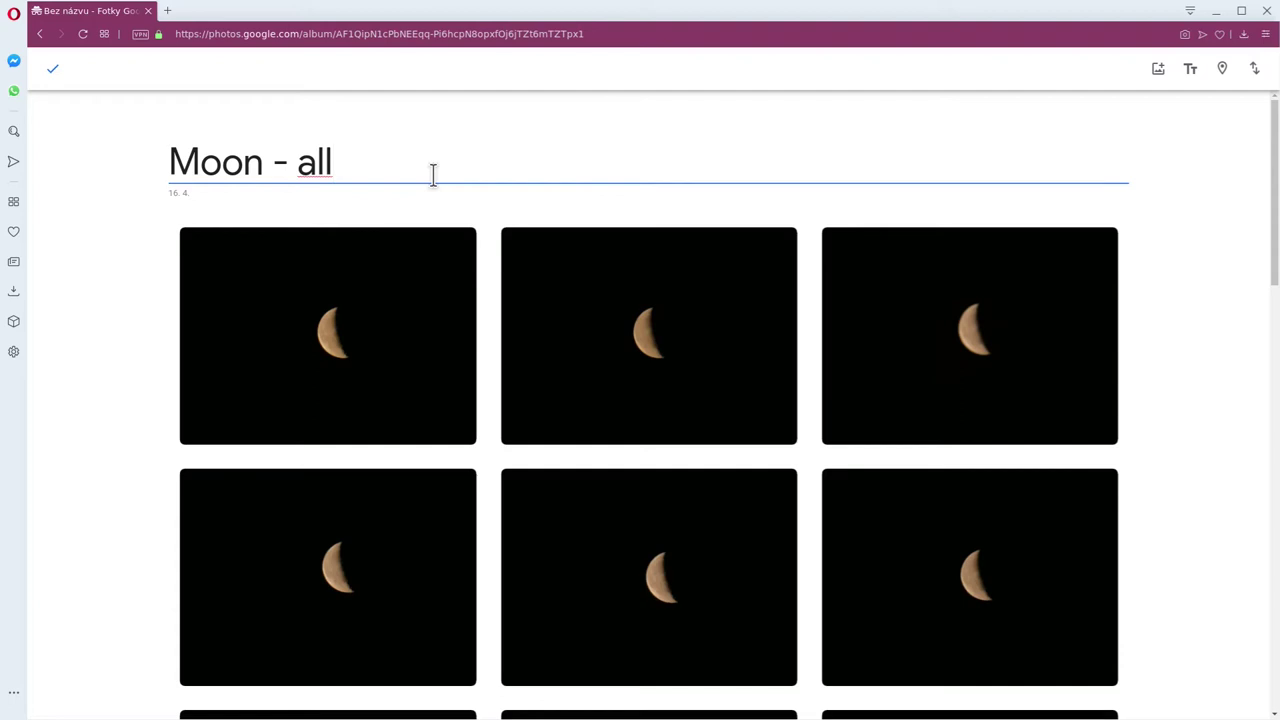
Confirm the album title and finish editing the album.
key("Return")
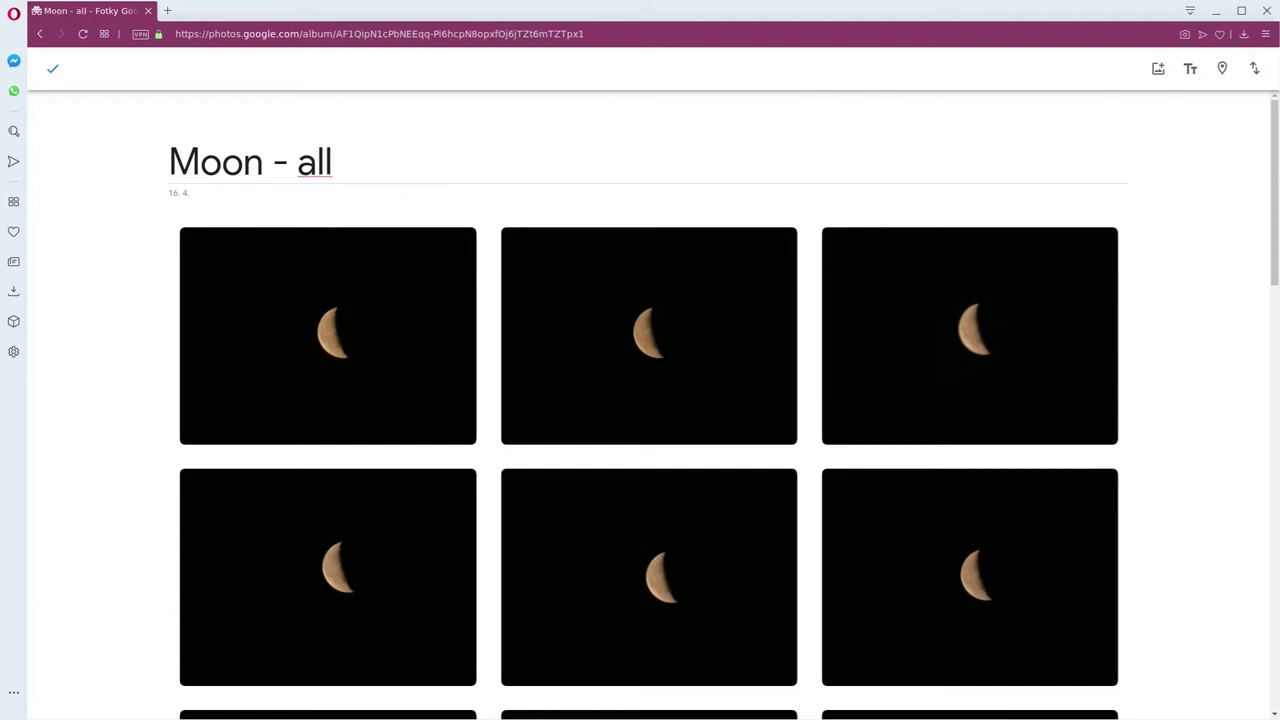
left_click(53, 70)
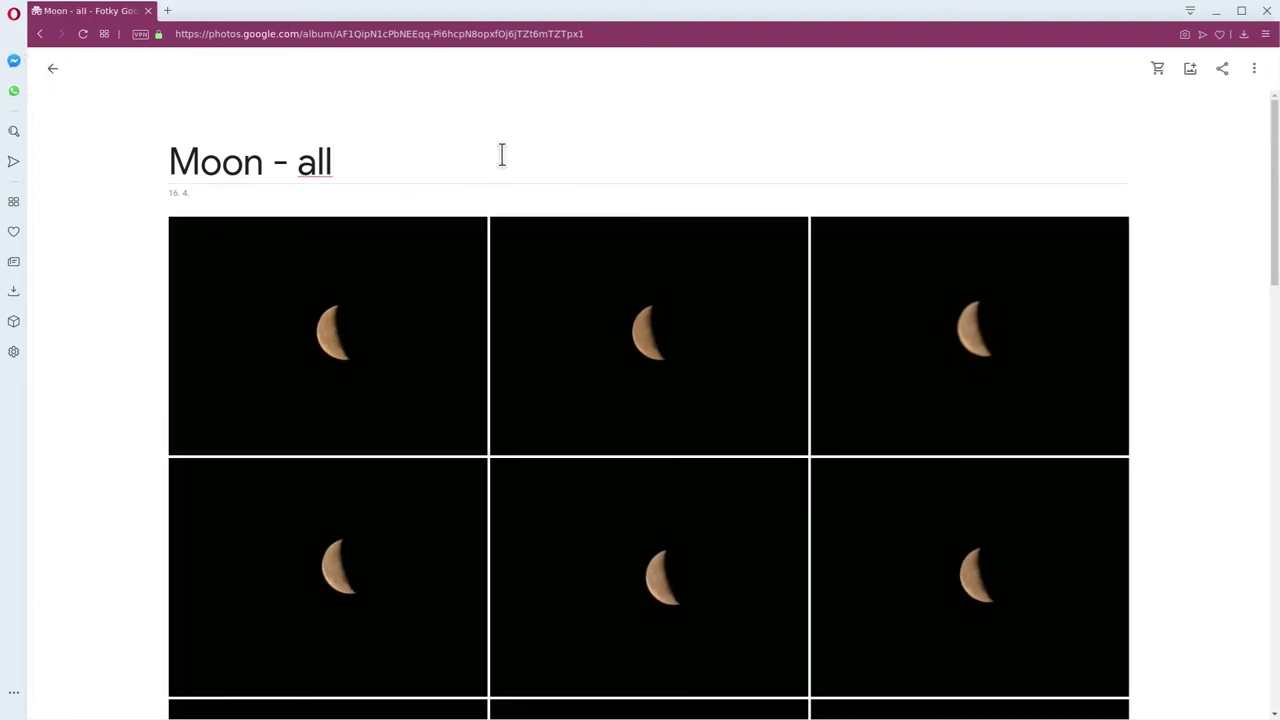
Look through the photos in the new album at full and reduced page size.
scroll(760, 343, "down", 10)
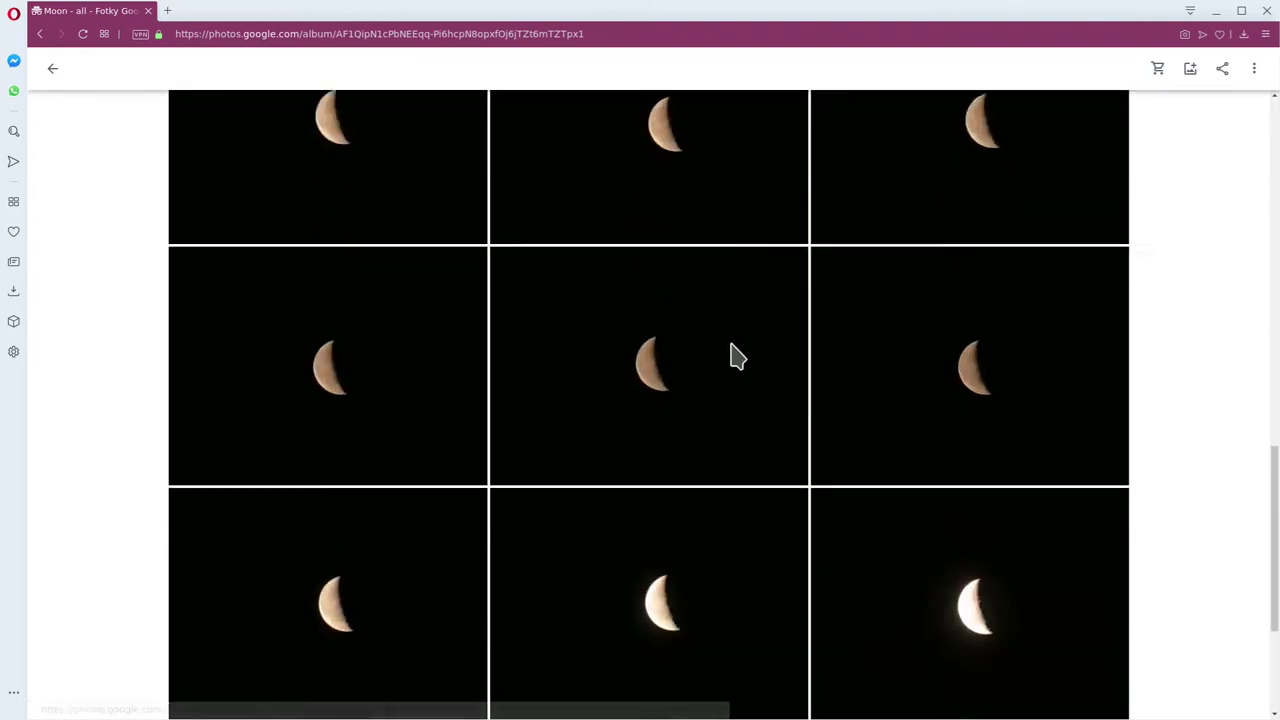
scroll(690, 356, "up", 10)
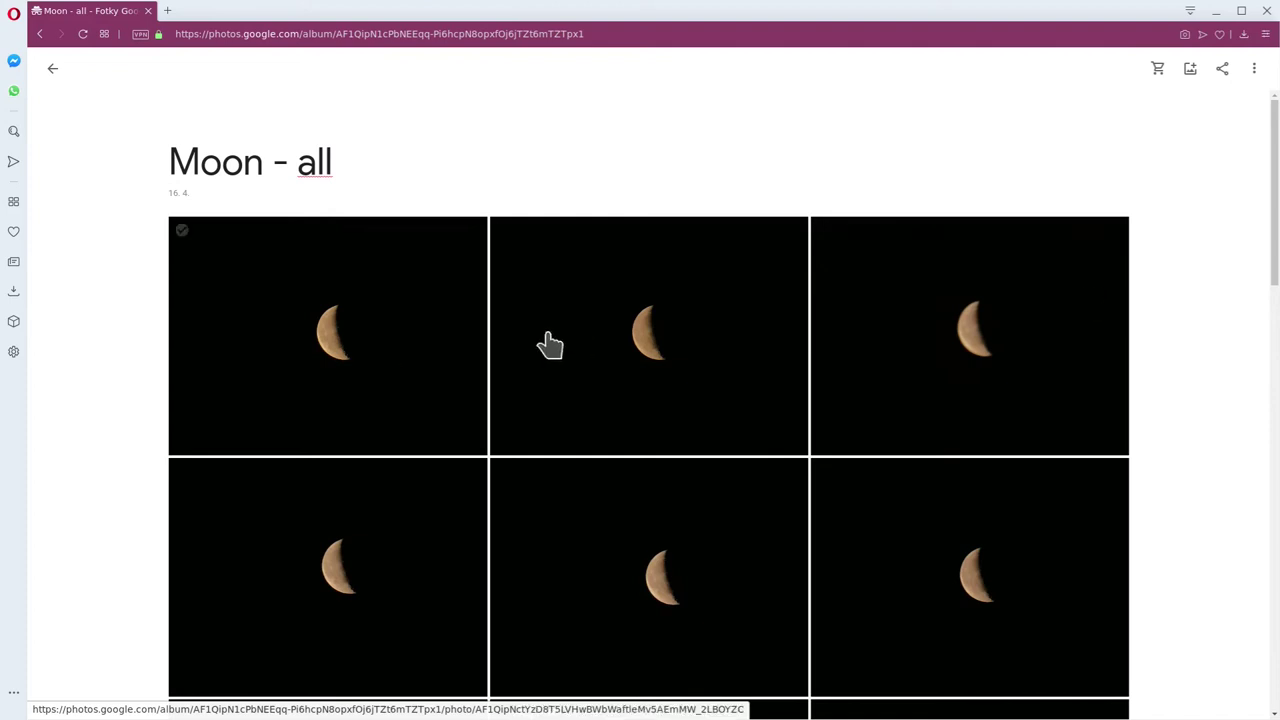
key("ctrl+minus")
key("ctrl+minus")
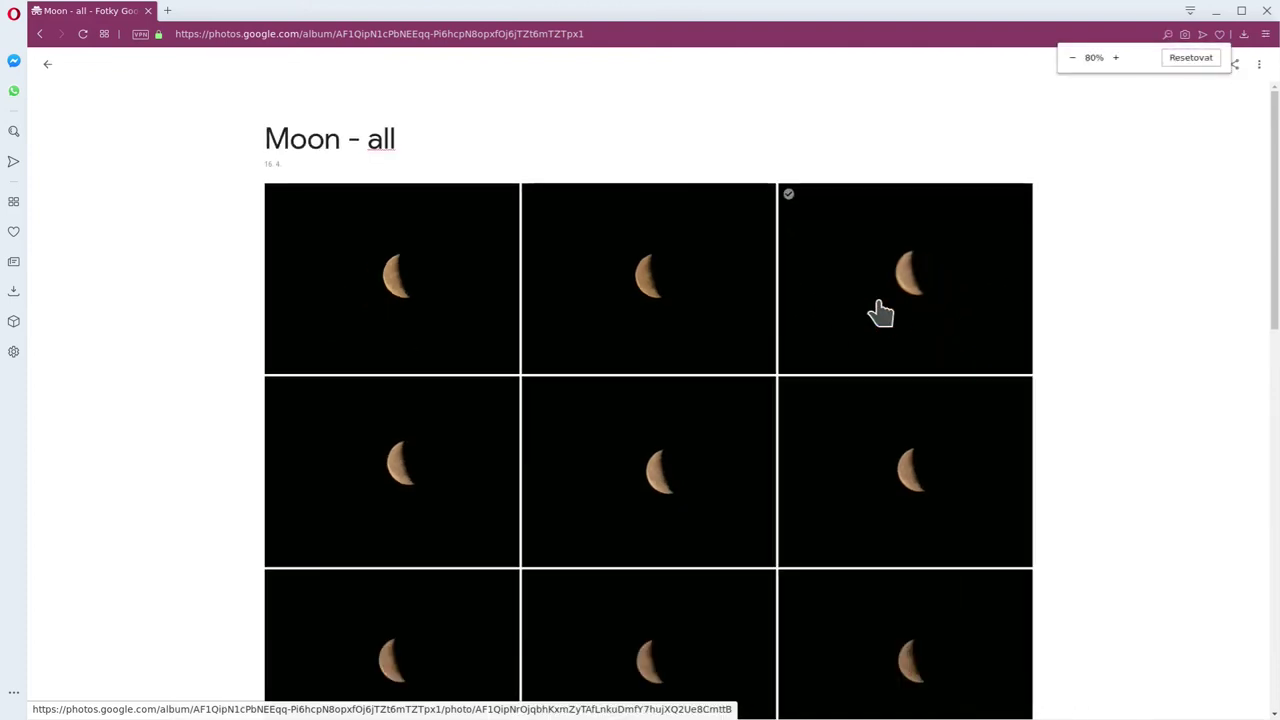
key("ctrl+minus")
key("ctrl+minus")
key("ctrl+minus")
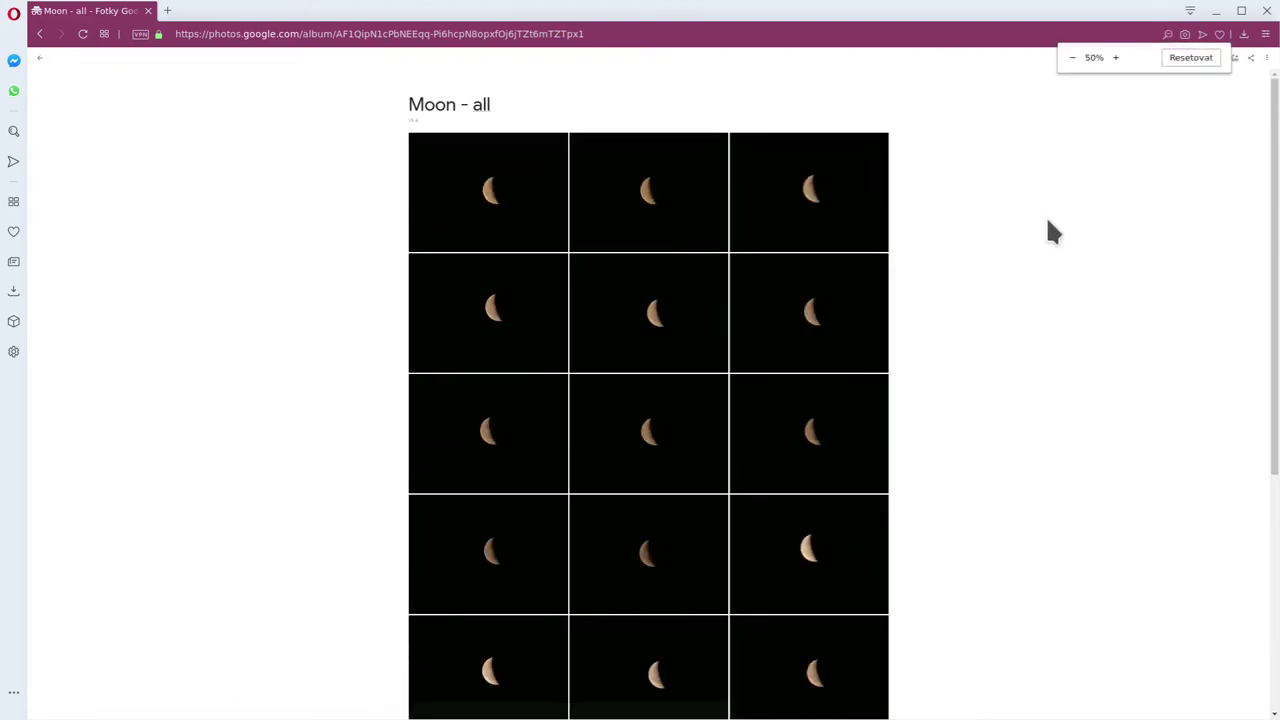
key("ctrl+plus")
key("ctrl+plus")
key("ctrl+plus")
key("ctrl+plus")
key("ctrl+plus")
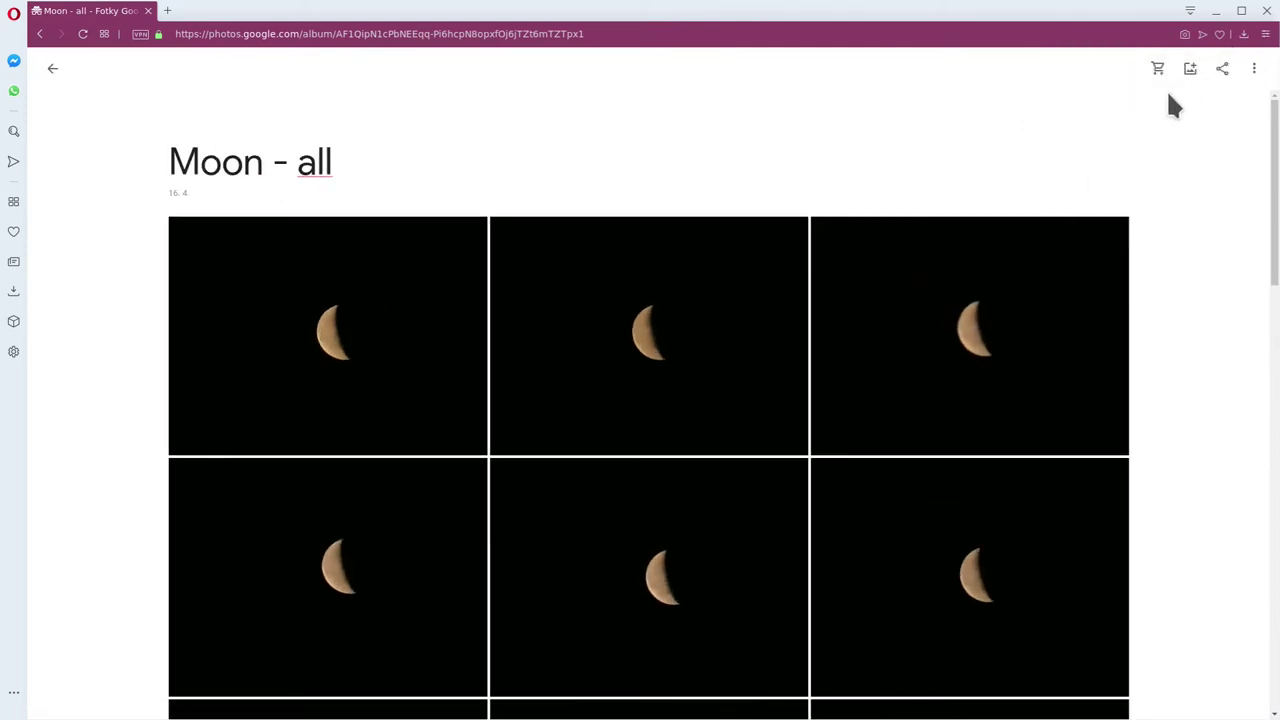
Create a sharing link for the "Moon - all" album and copy it.
left_click(1222, 70)
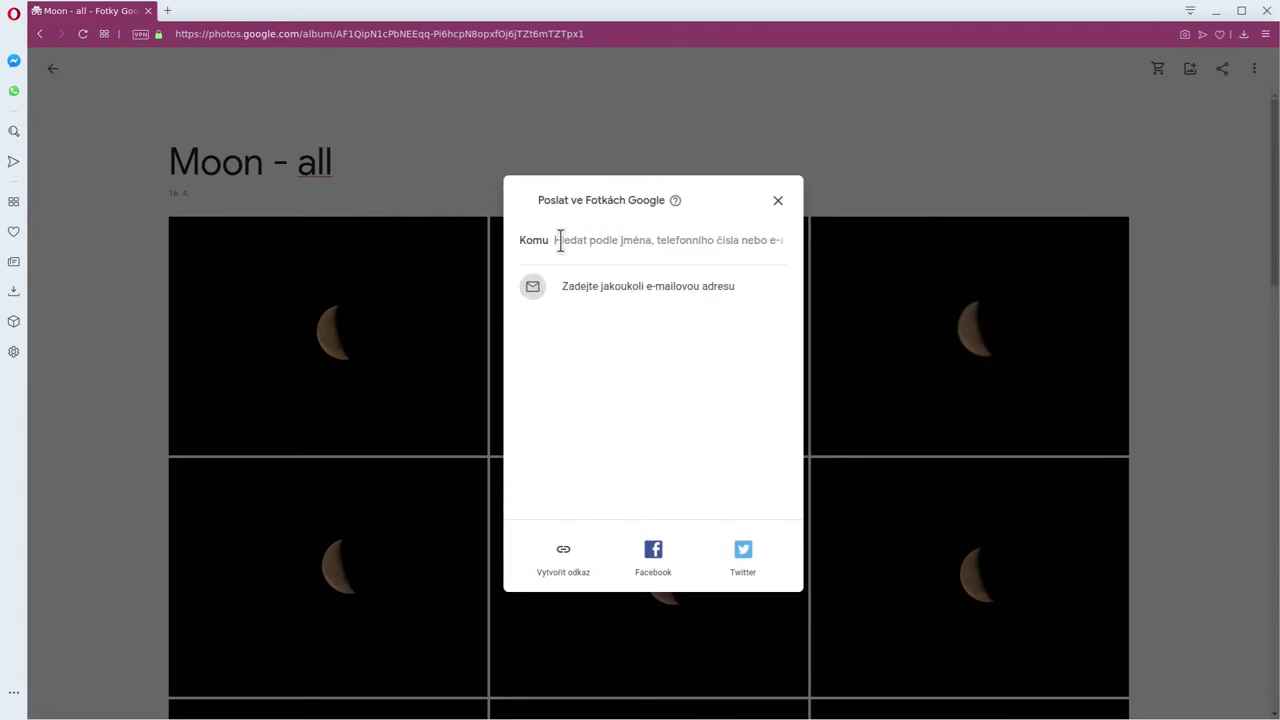
left_click(556, 553)
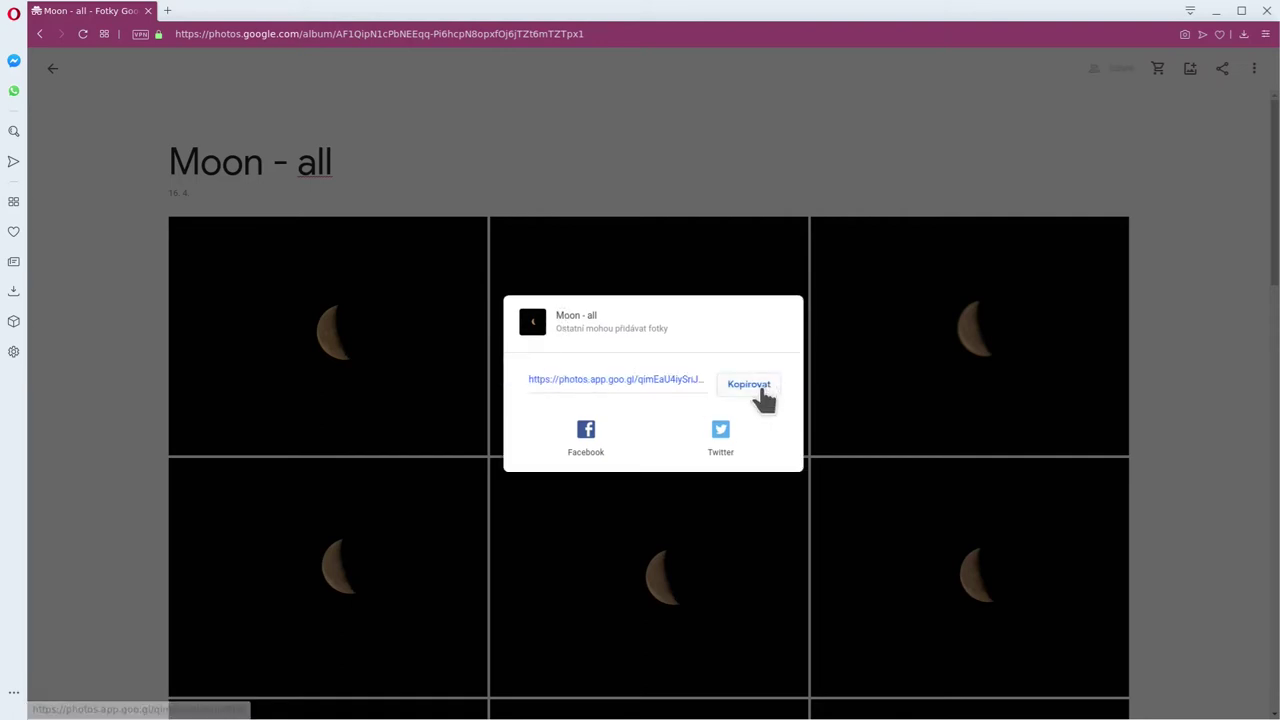
left_click(752, 393)
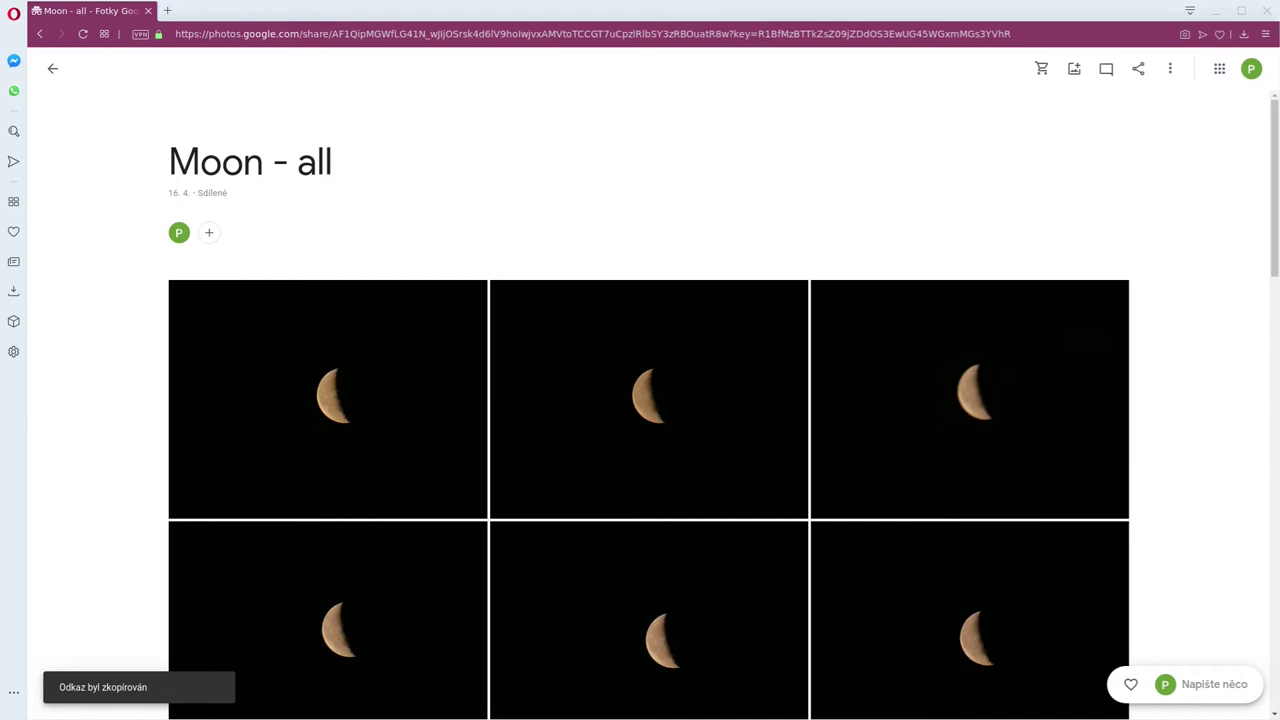
Open the copied album link in a new tab of the other browser window and look through the shared photos.
left_click_drag(1279, 719, 407, 473)
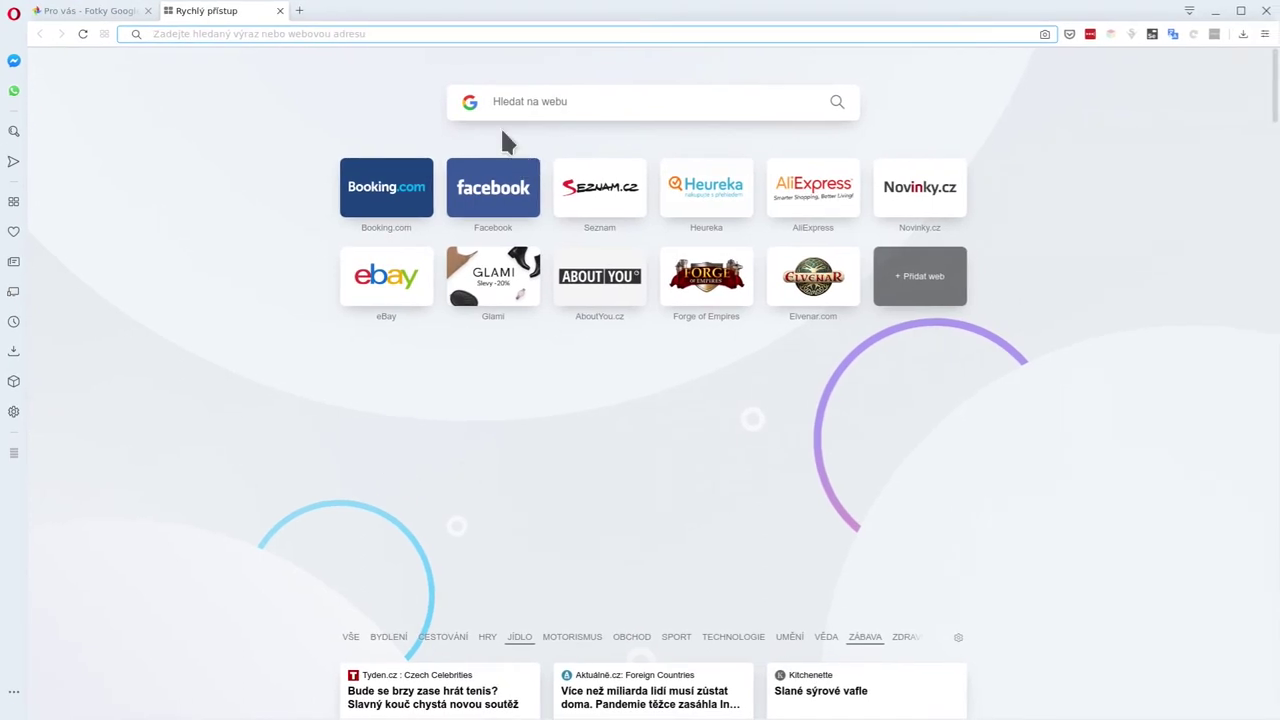
right_click(355, 33)
left_click(458, 90)
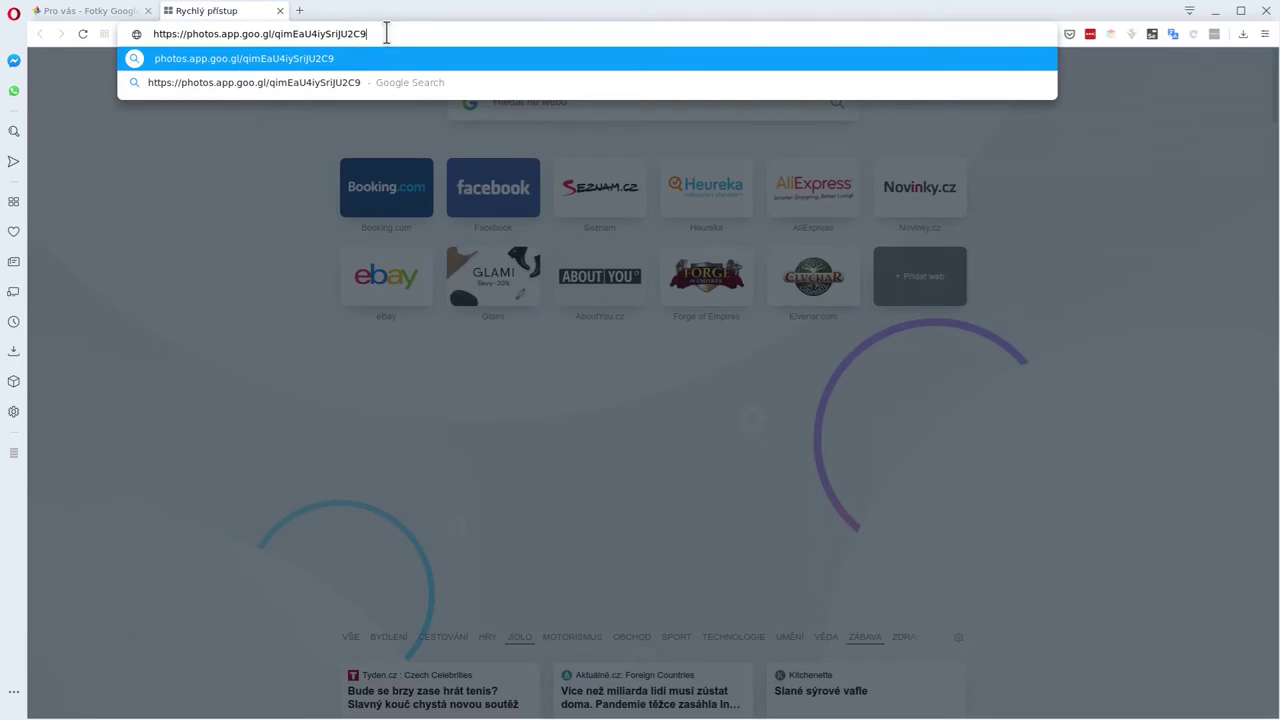
key("Return")
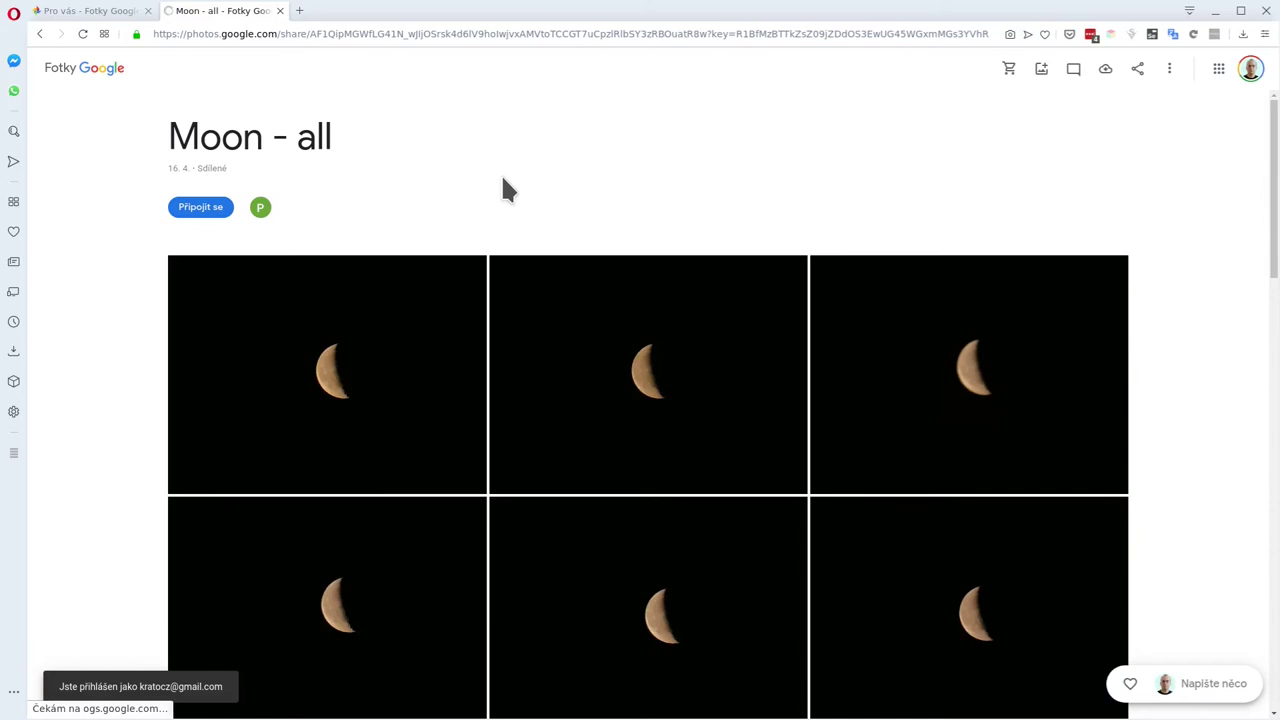
scroll(1114, 363, "down", 8)
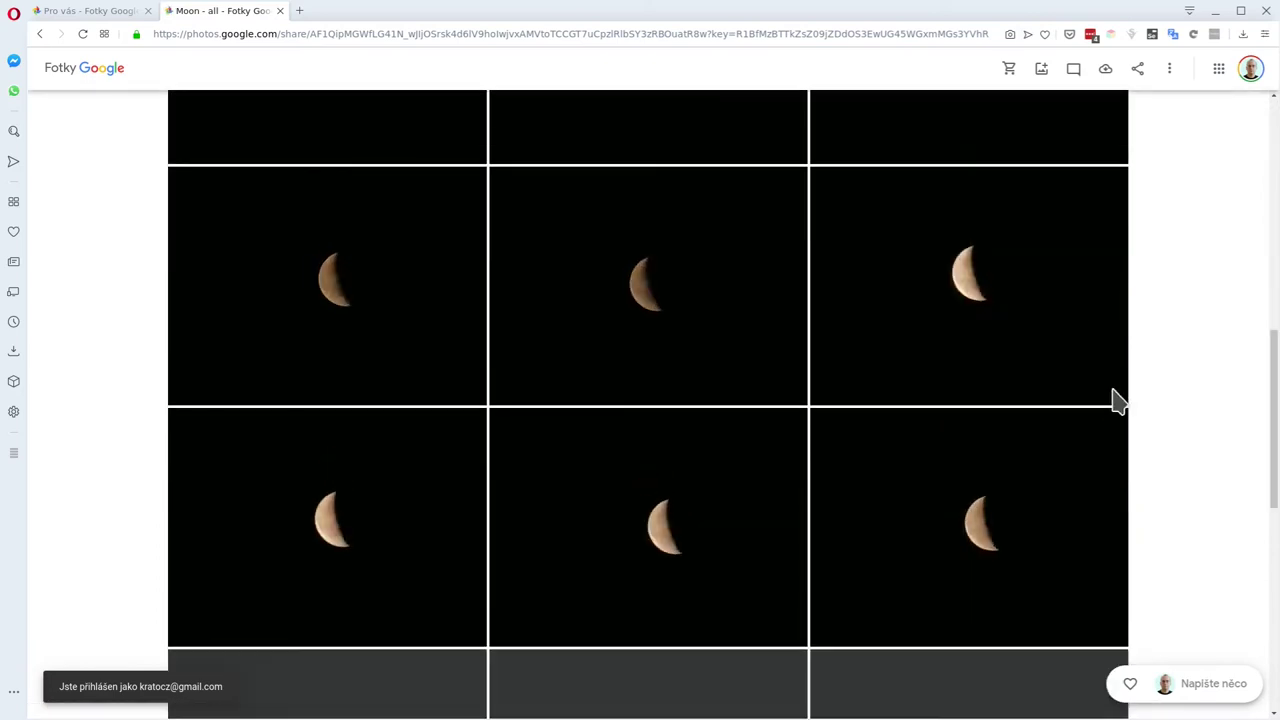
Open the bright crescent photo P1138006.JPG near the end of the shared album and examine the moon's shadow edge in close-up.
scroll(571, 418, "down", 3)
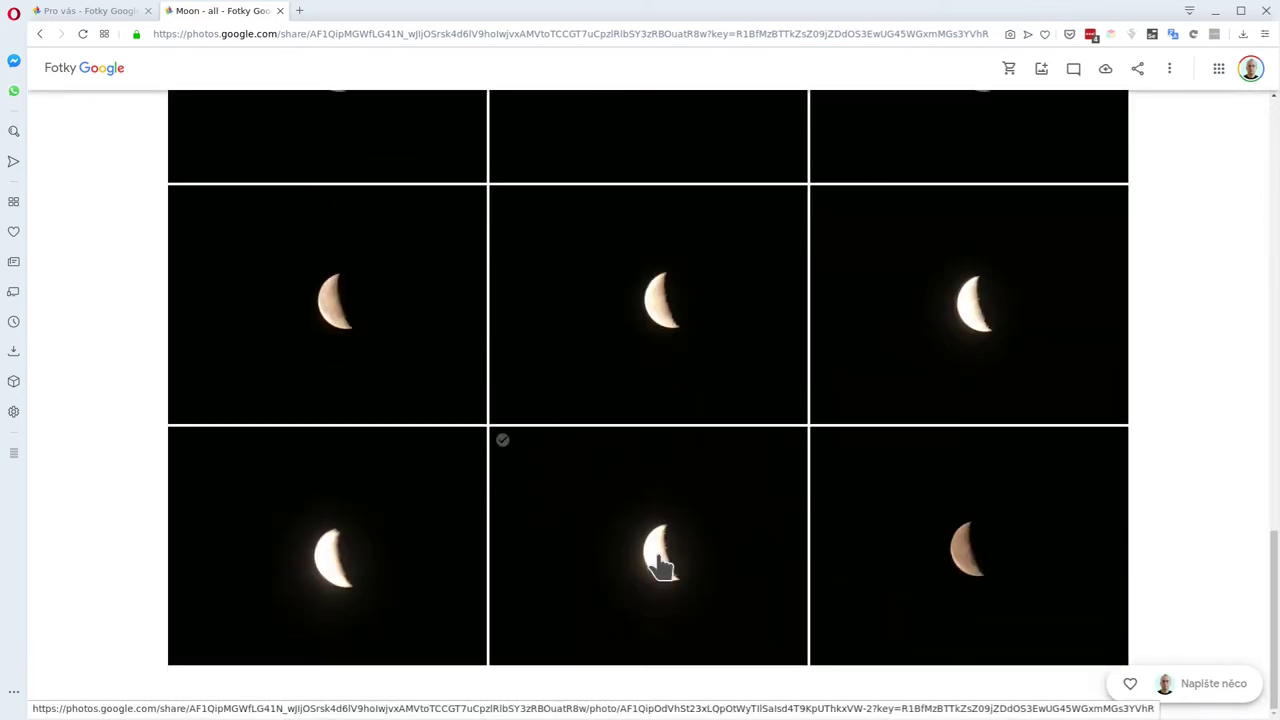
left_click(974, 343)
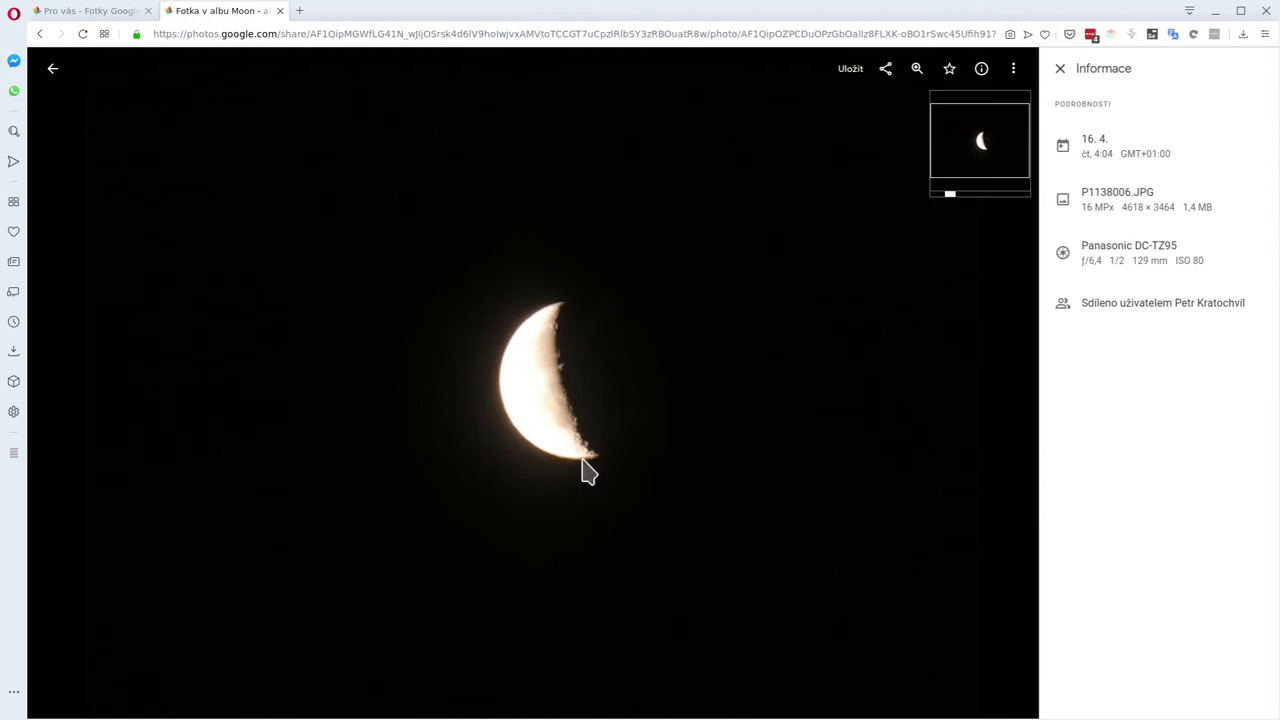
scroll(463, 409, "up", 3)
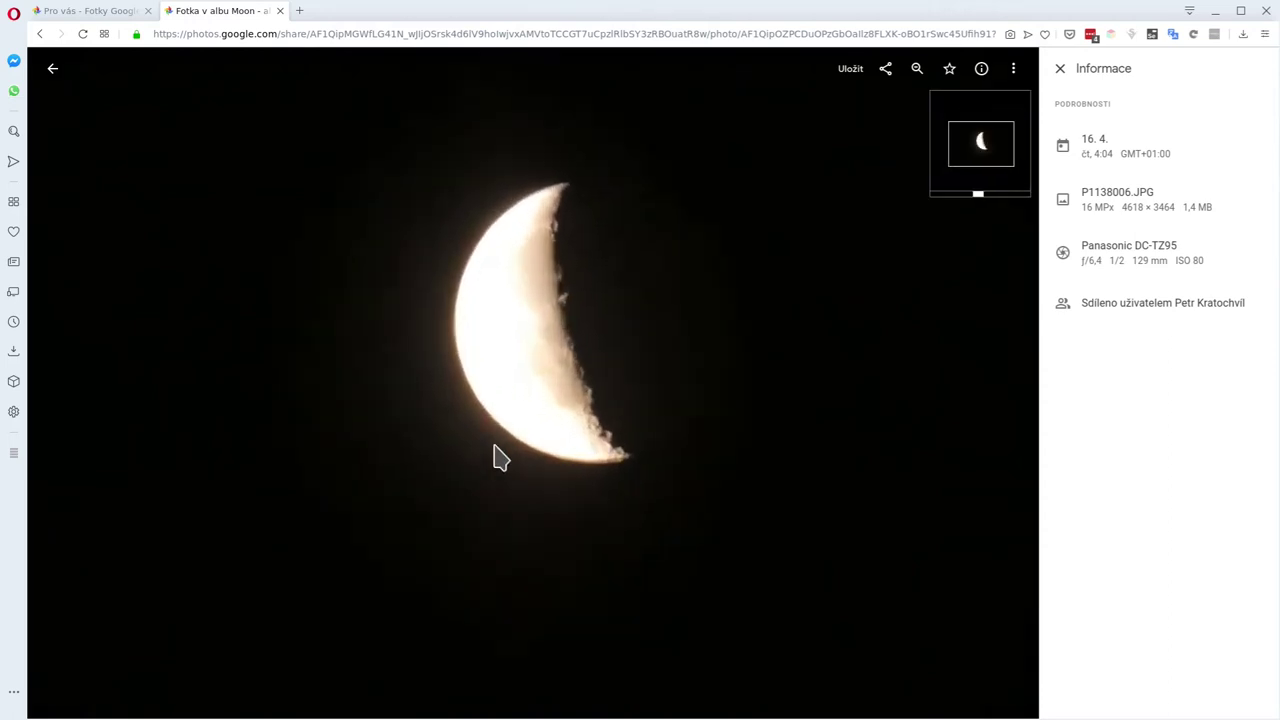
scroll(511, 412, "up", 3)
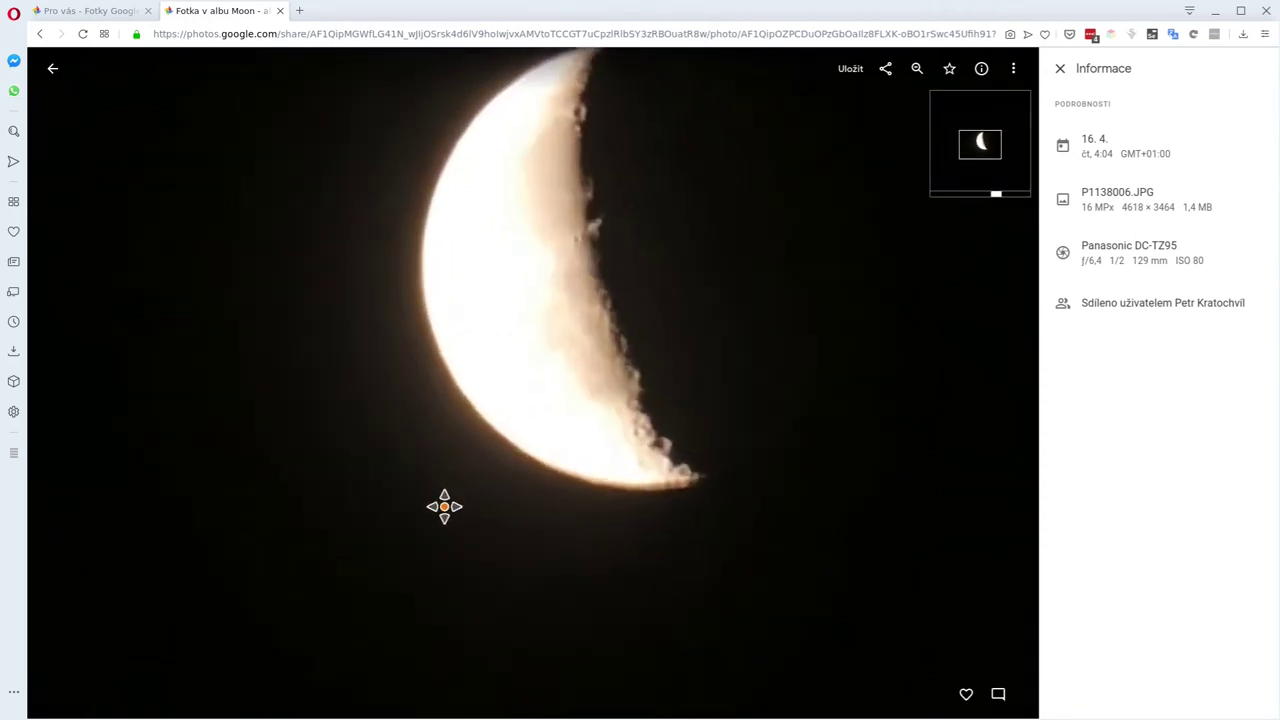
scroll(443, 506, "up", 2)
scroll(451, 490, "up", 2)
scroll(485, 447, "up", 2)
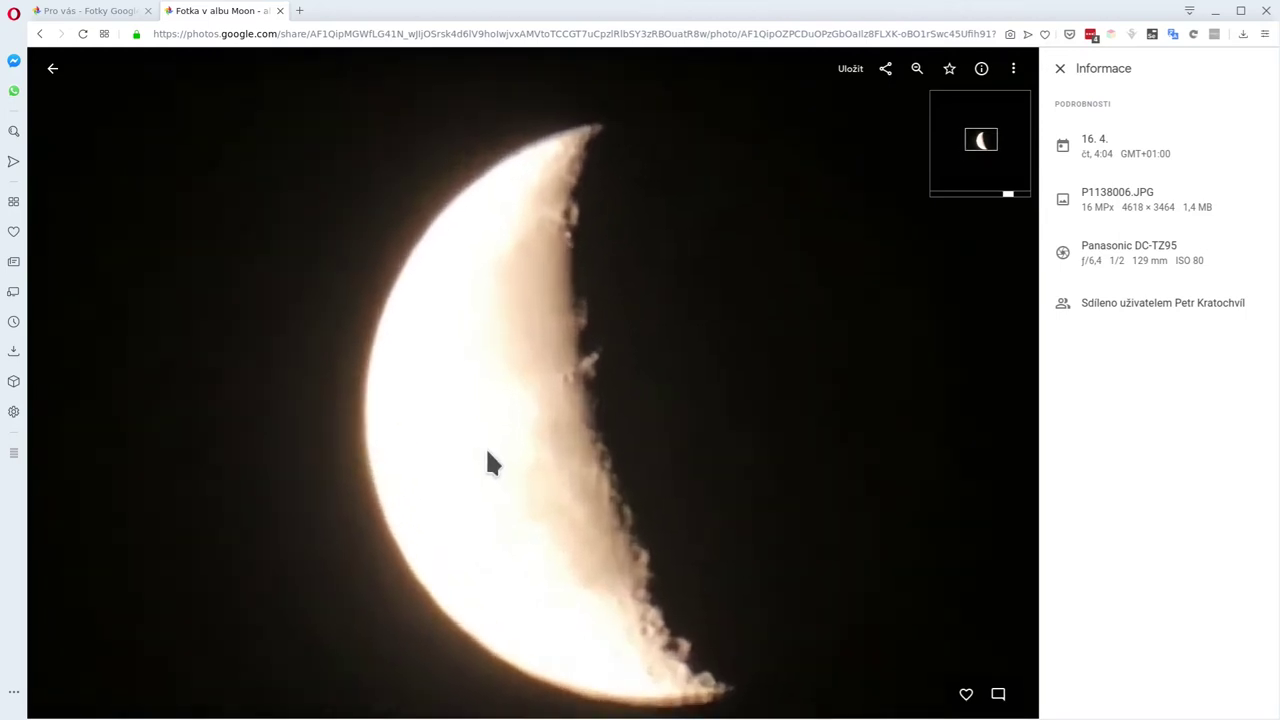
left_click_drag(583, 443, 534, 414)
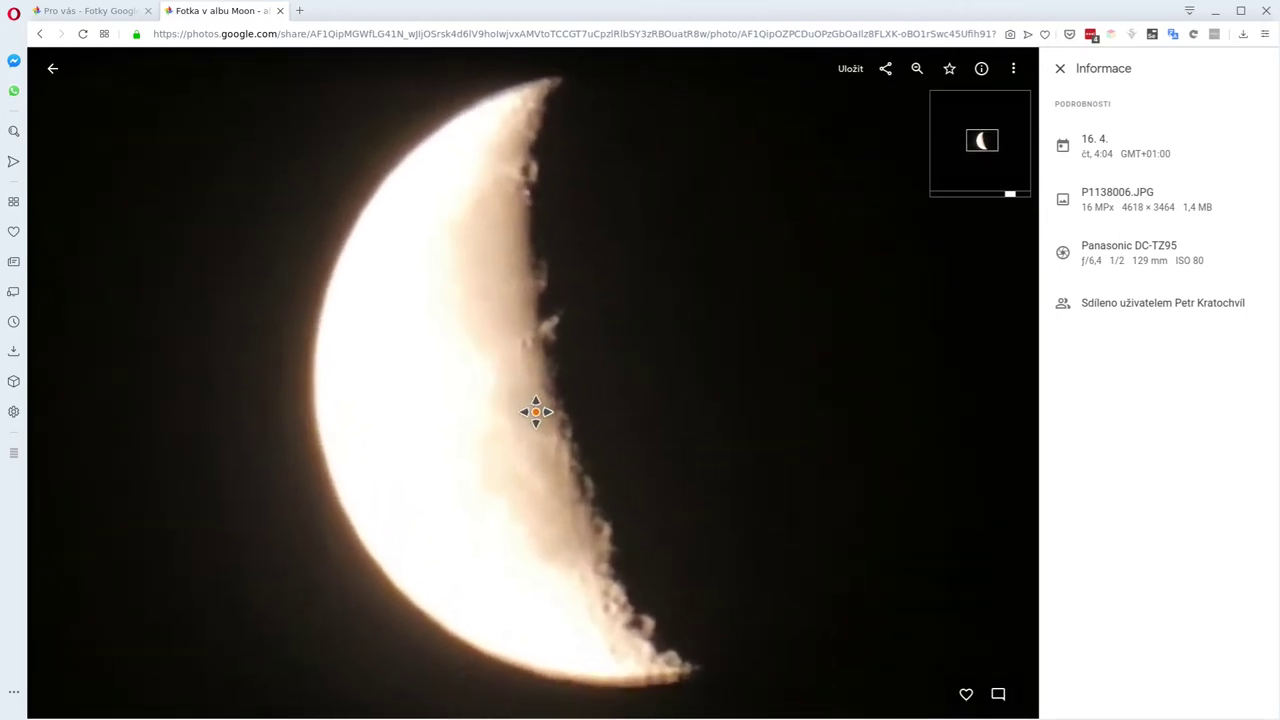